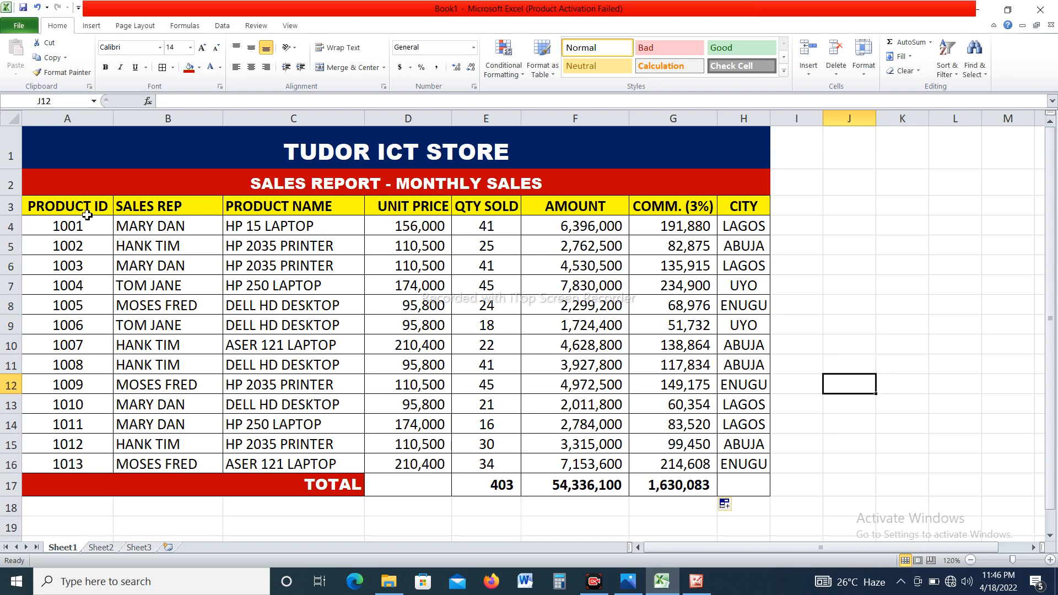
# Create a PivotChart with its PivotTable from the sales data in A3:H16, placed on a new worksheet.
pyautogui.moveTo(74, 209); pyautogui.dragTo(751, 468)
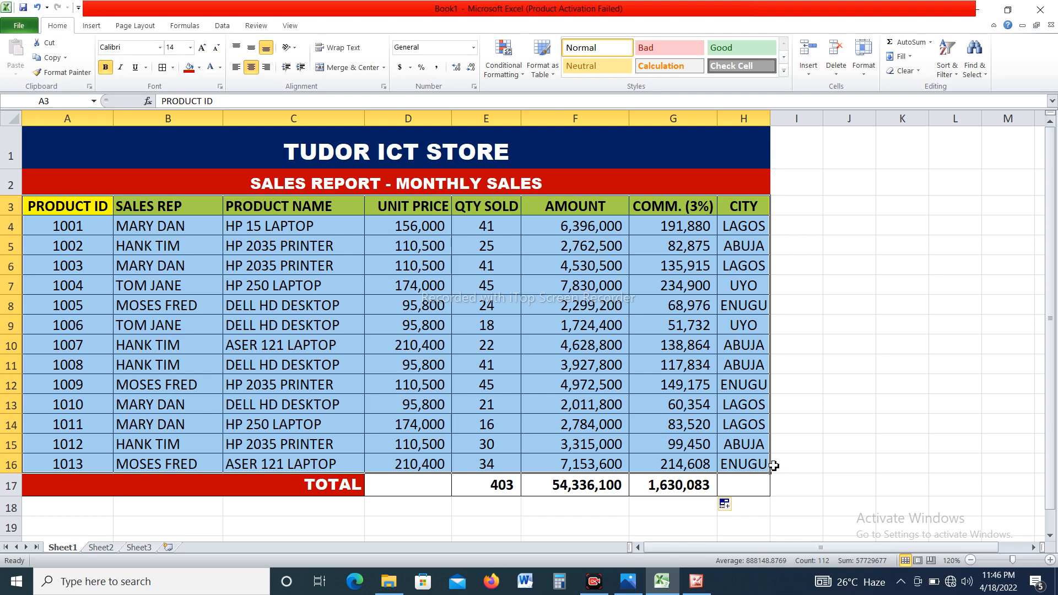
pyautogui.click(92, 27)
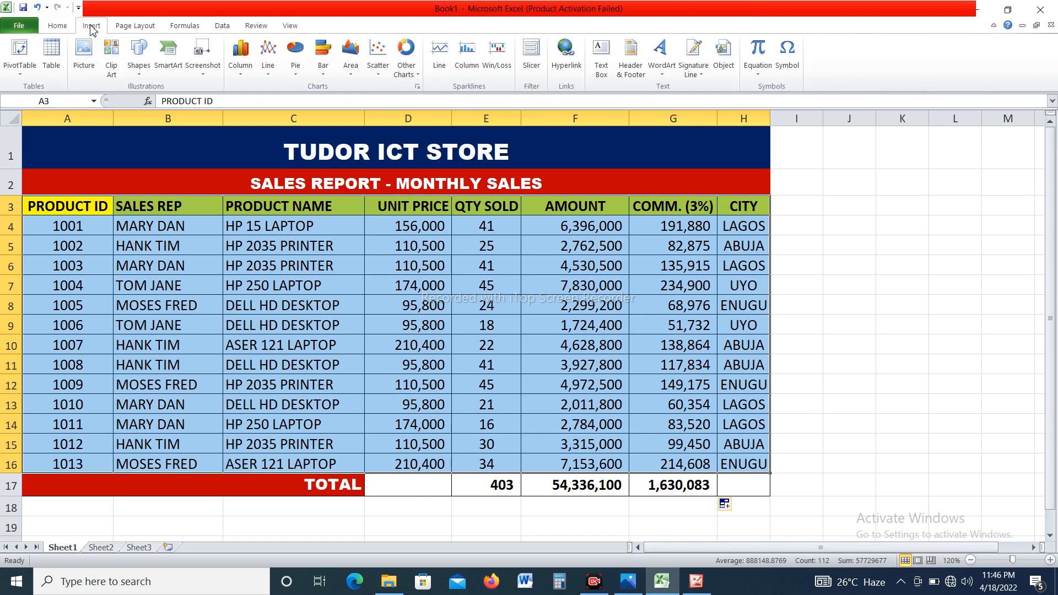
pyautogui.click(25, 68)
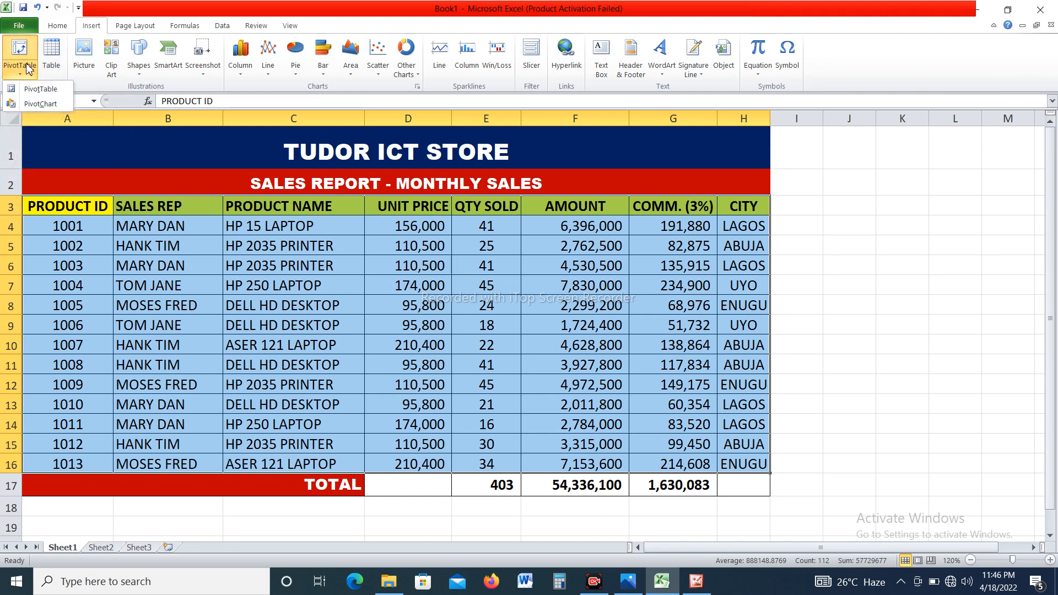
pyautogui.click(47, 104)
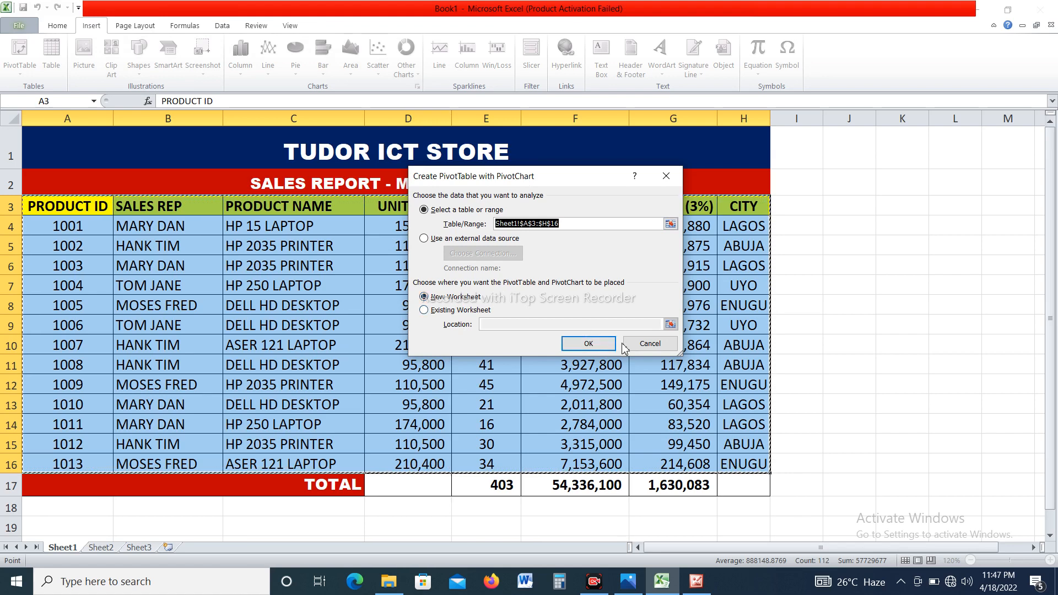
pyautogui.click(602, 343)
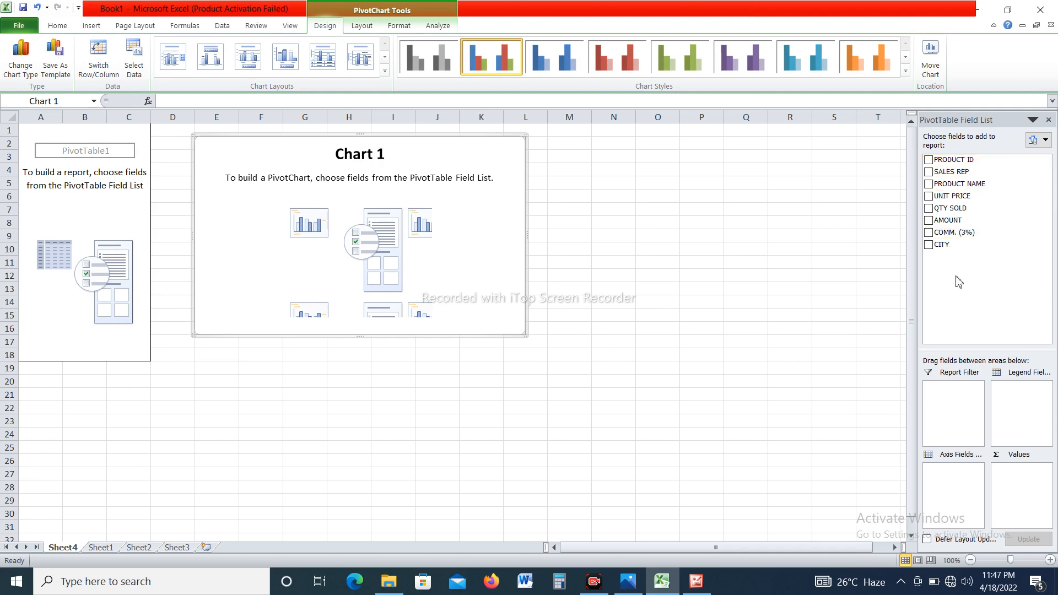
# Chart the sum of QTY SOLD by PRODUCT NAME, leaving PRODUCT ID out of the pivot fields.
pyautogui.click(929, 161)
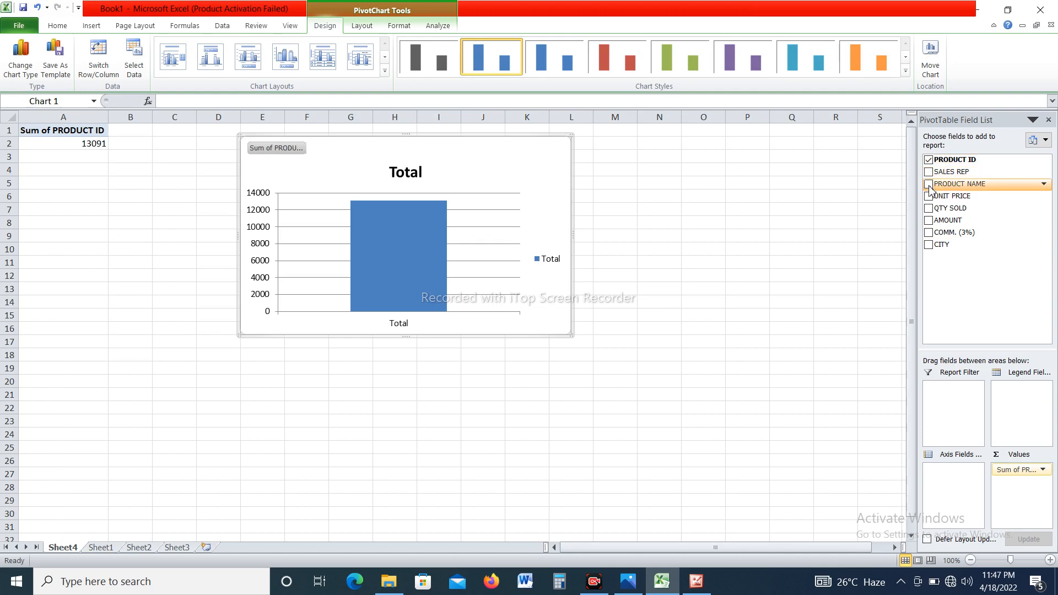
pyautogui.click(929, 185)
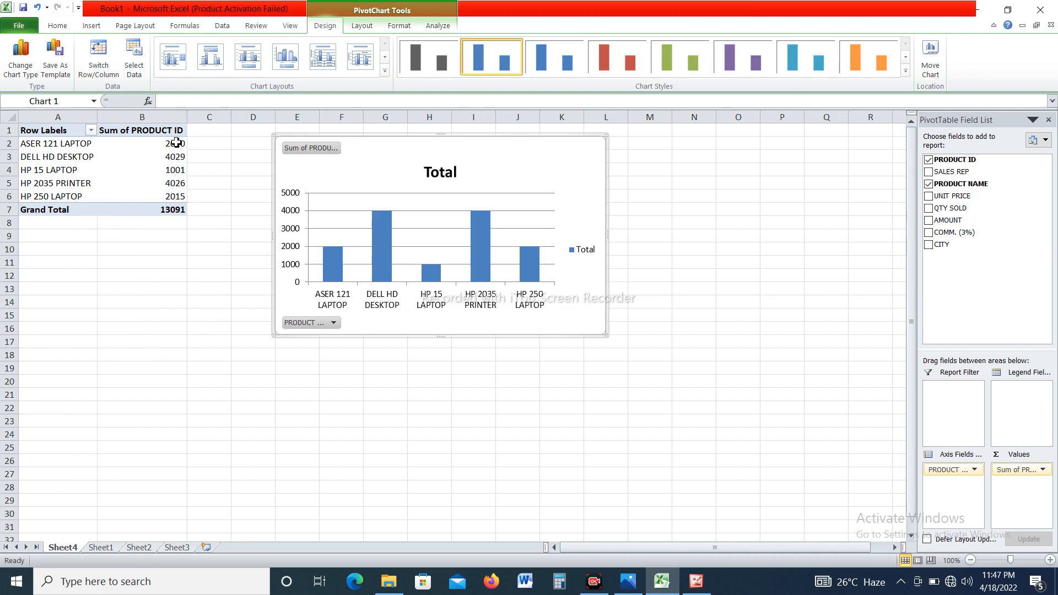
pyautogui.moveTo(180, 178)
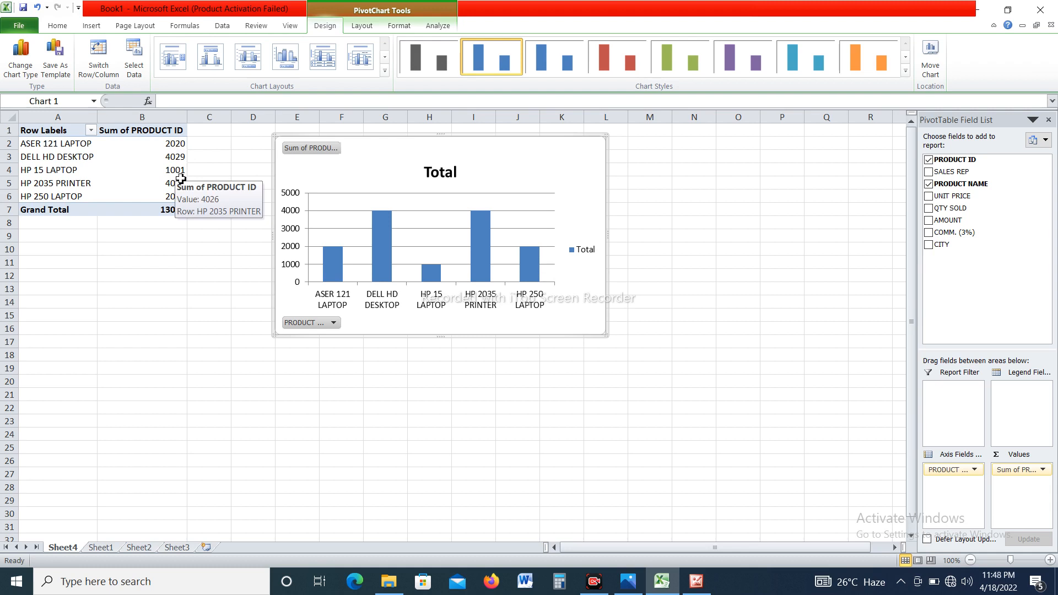
pyautogui.click(929, 161)
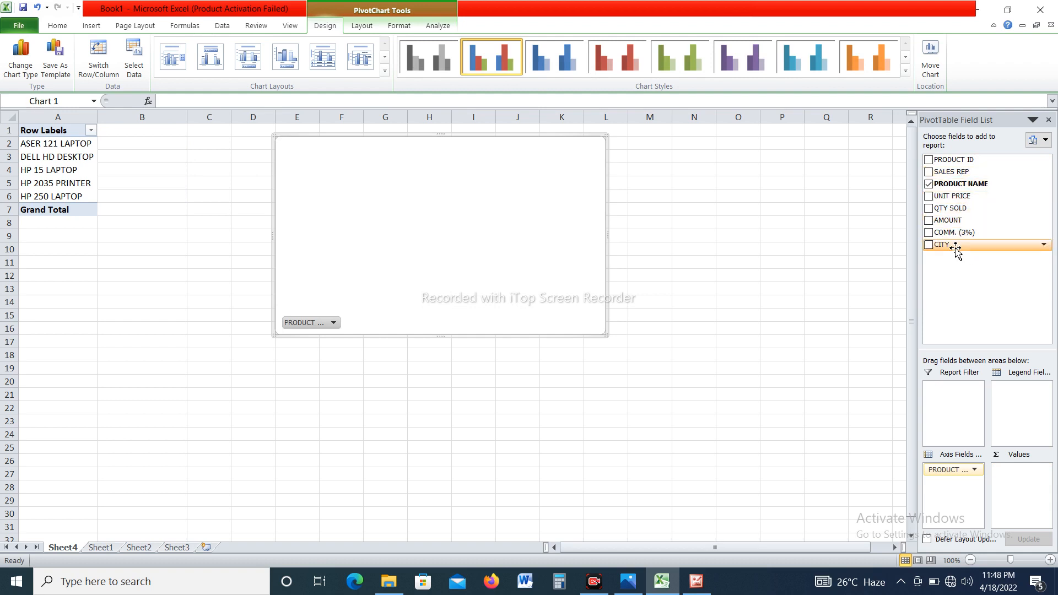
pyautogui.click(928, 209)
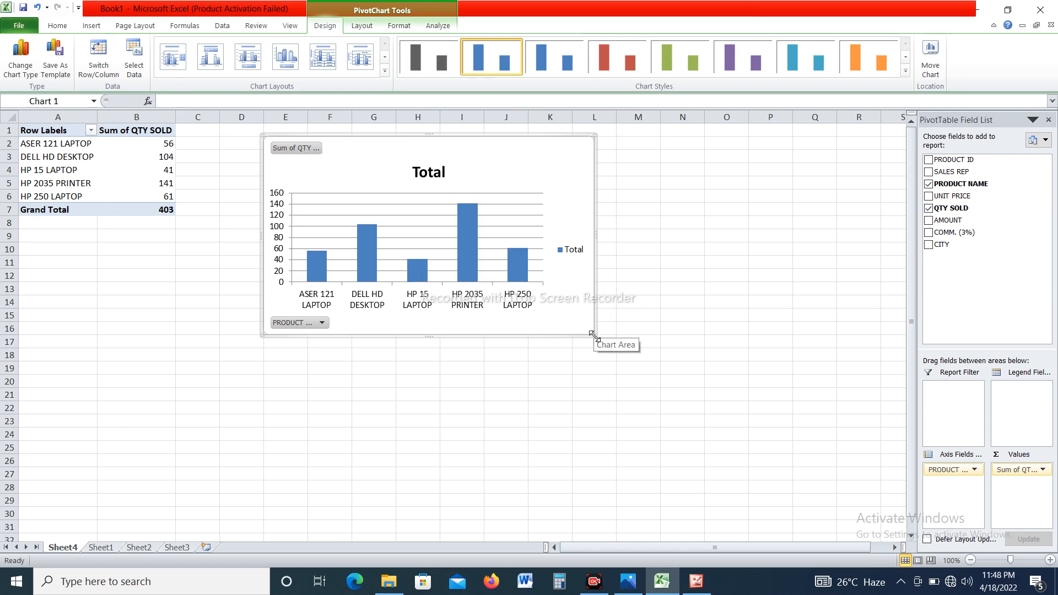
# Enlarge the pivot chart to reach about row 22 and column Q, and apply the black-background style with green columns.
pyautogui.moveTo(592, 333); pyautogui.dragTo(831, 418)
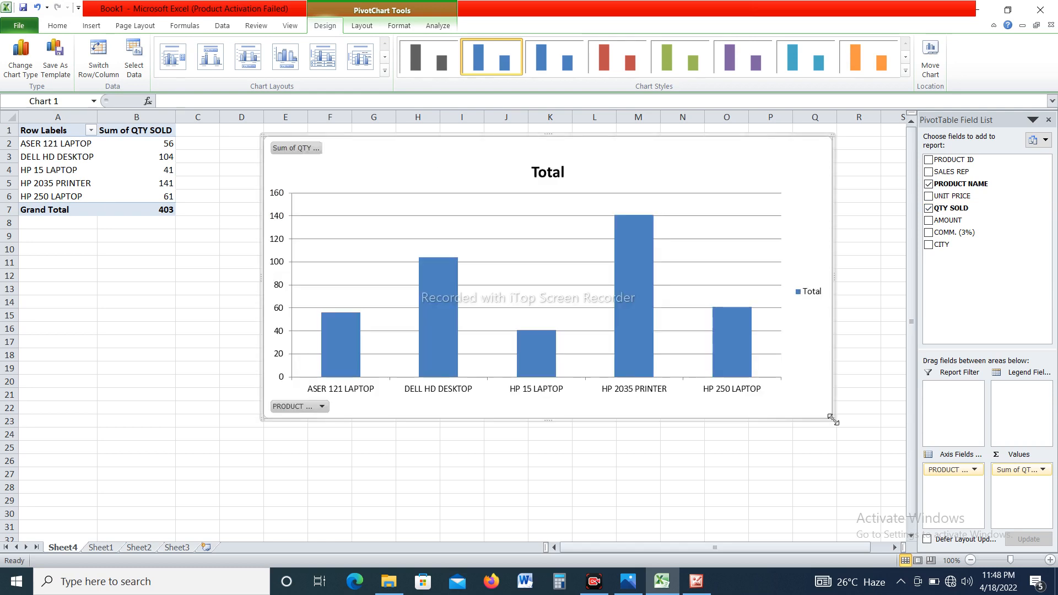
pyautogui.click(905, 72)
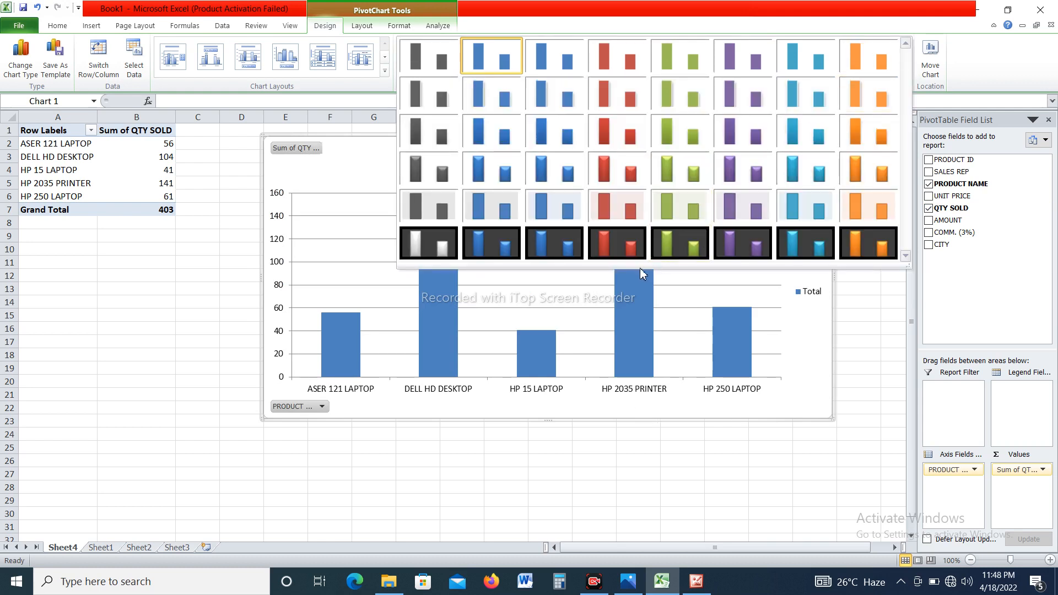
pyautogui.click(670, 250)
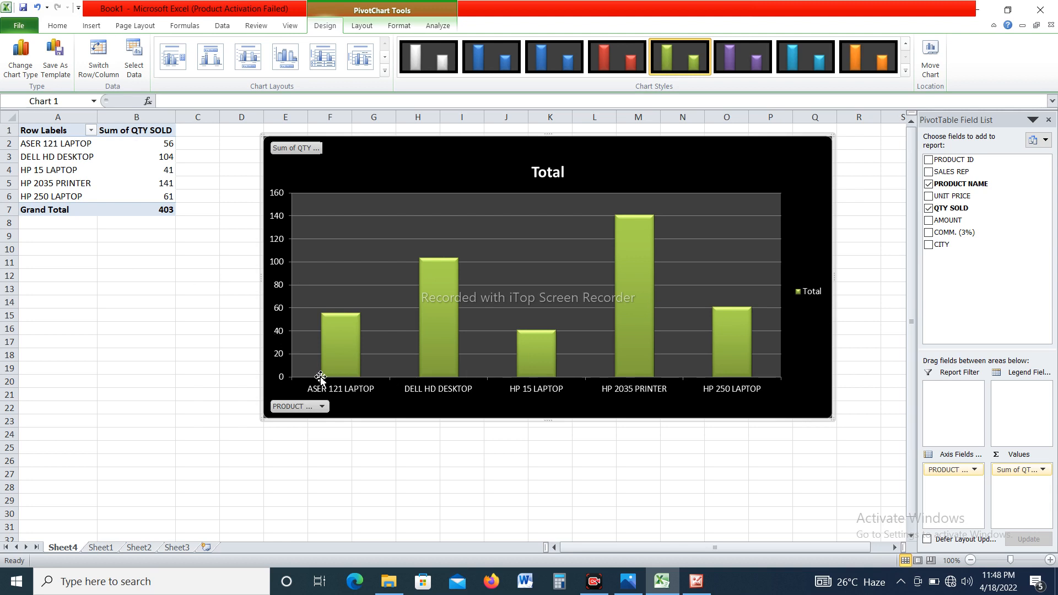
# Compare the quantity totals in the Sheet4 pivot table and chart with the source sales records on Sheet1.
pyautogui.click(100, 547)
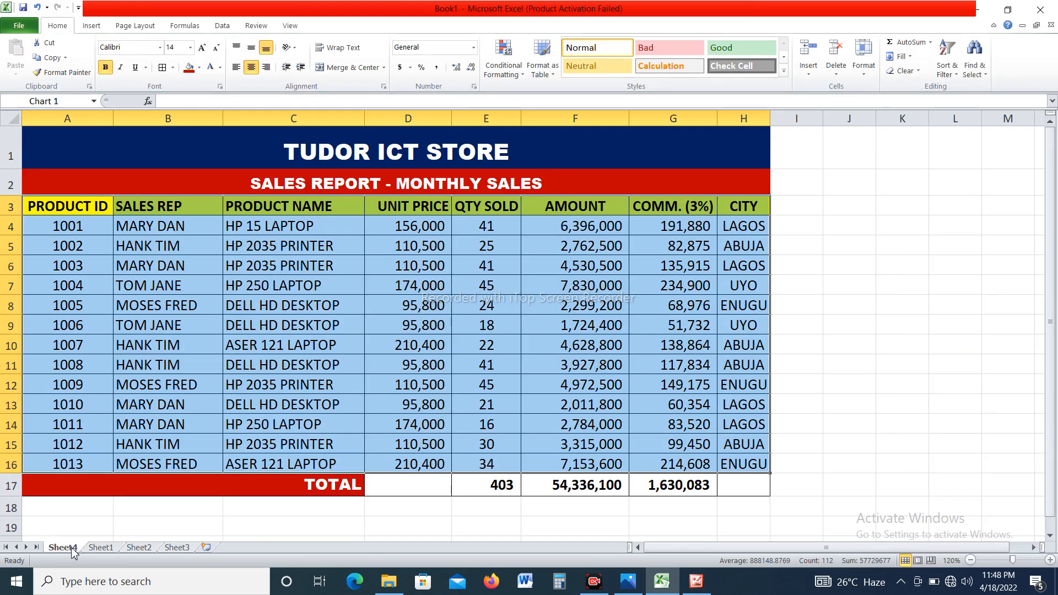
pyautogui.click(70, 548)
pyautogui.click(101, 548)
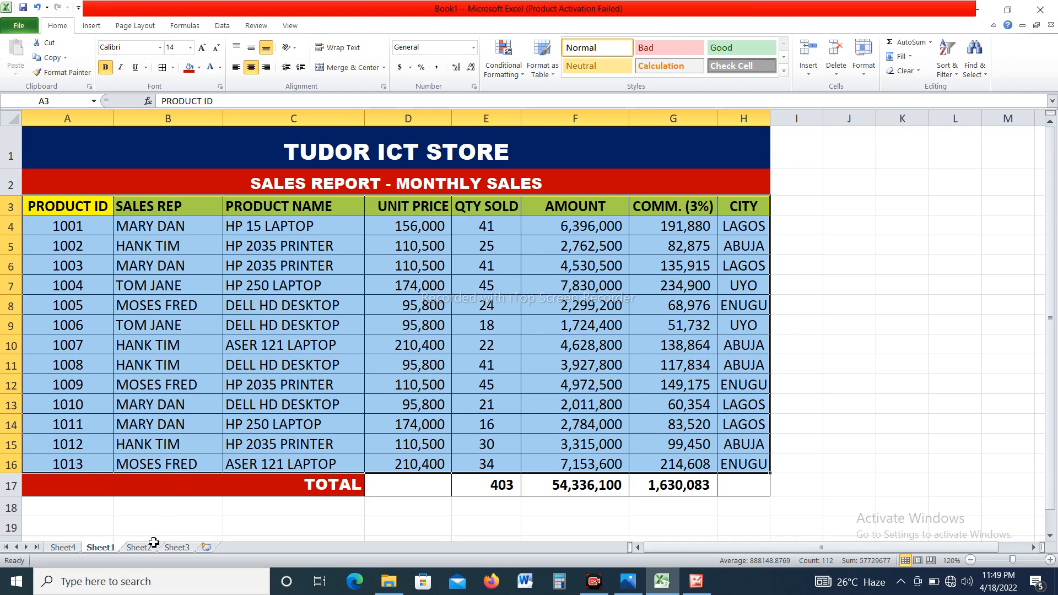
pyautogui.click(63, 547)
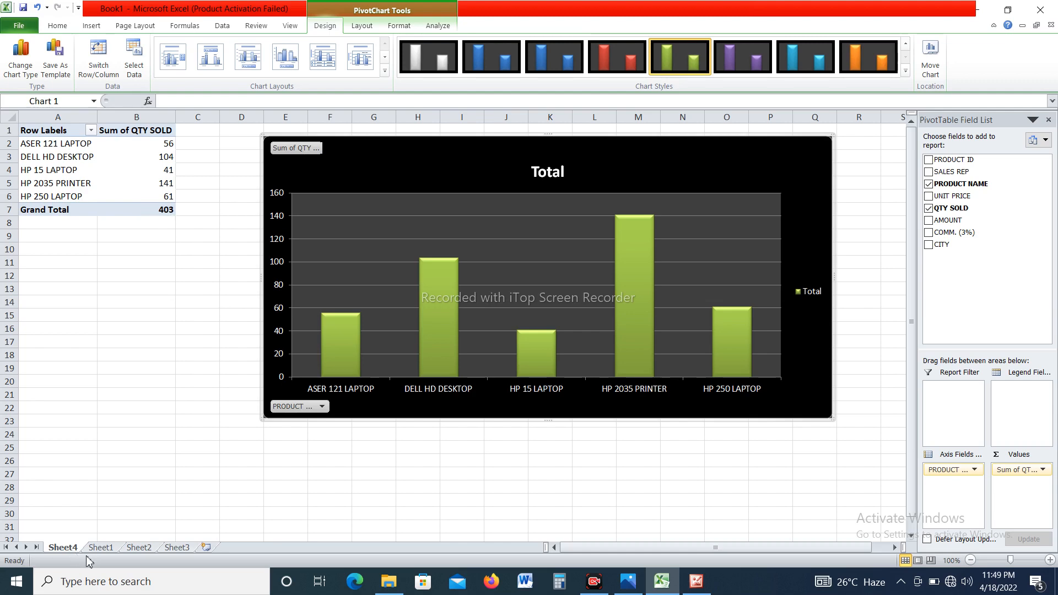
pyautogui.click(102, 548)
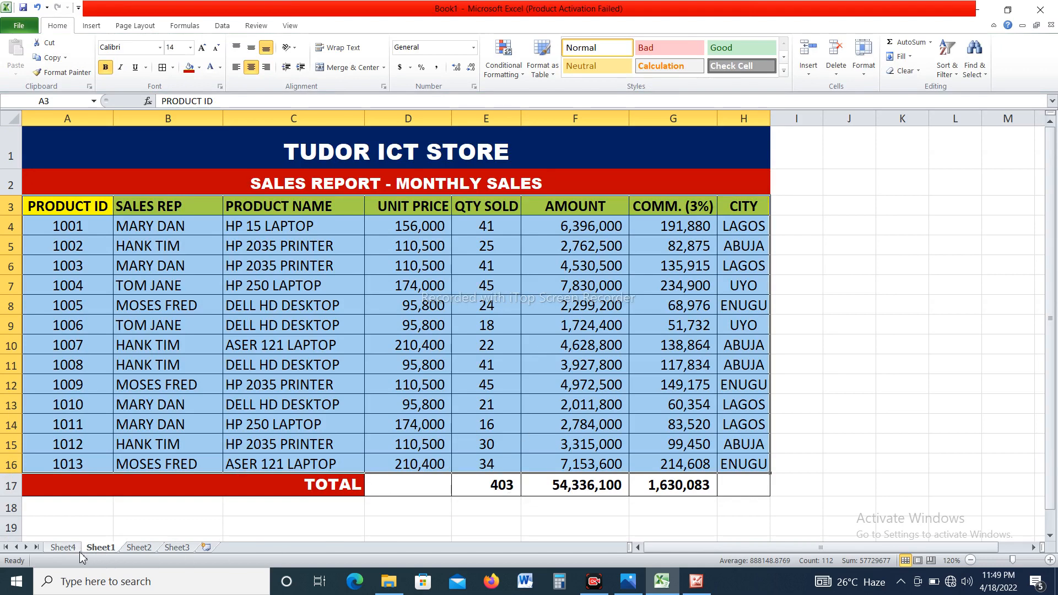
pyautogui.click(829, 351)
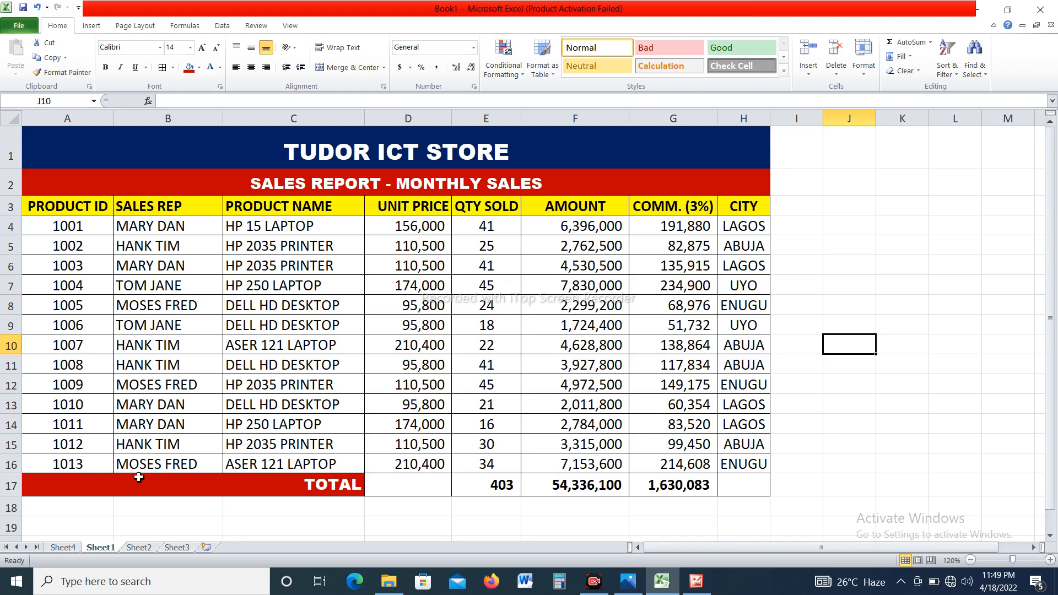
pyautogui.click(73, 551)
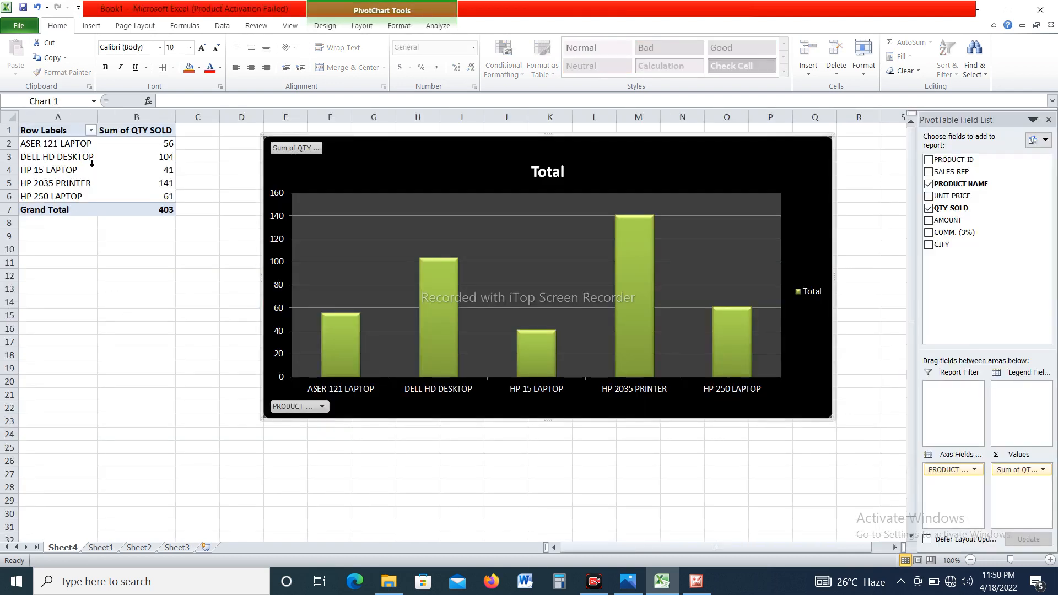
pyautogui.moveTo(164, 171)
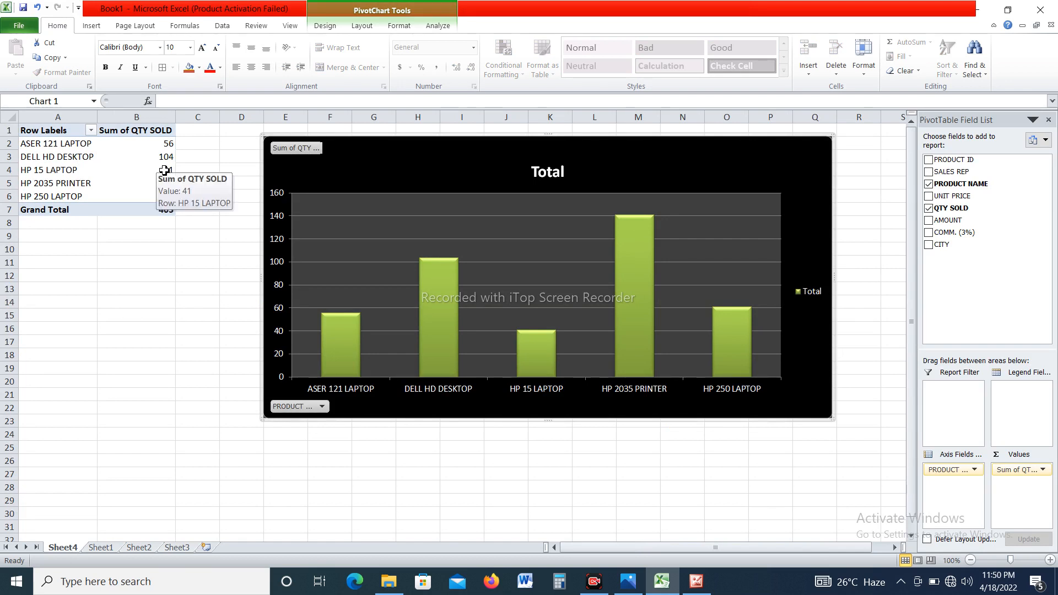
pyautogui.moveTo(75, 164)
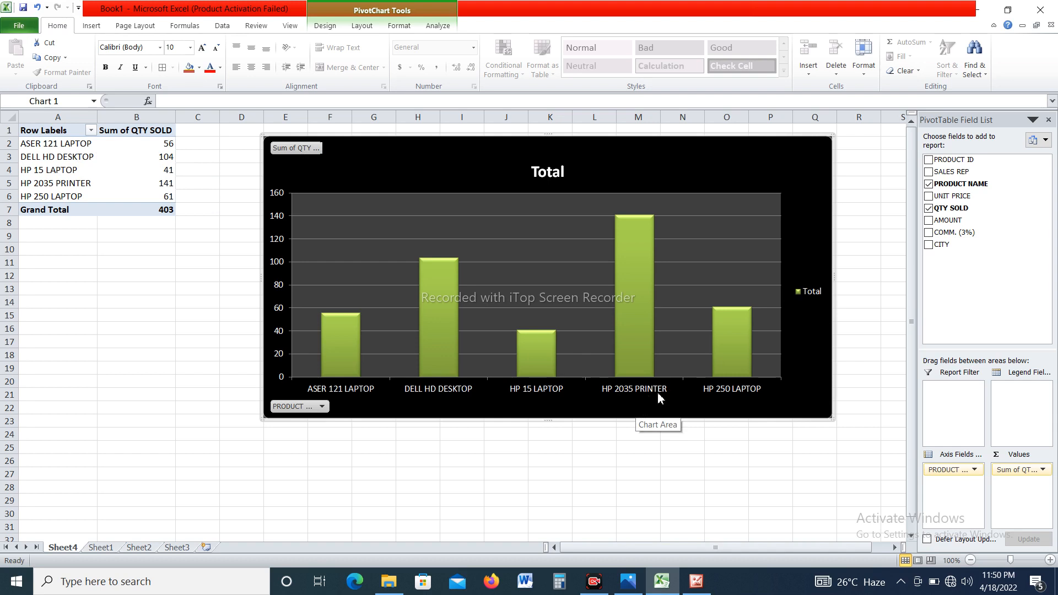
pyautogui.moveTo(652, 359)
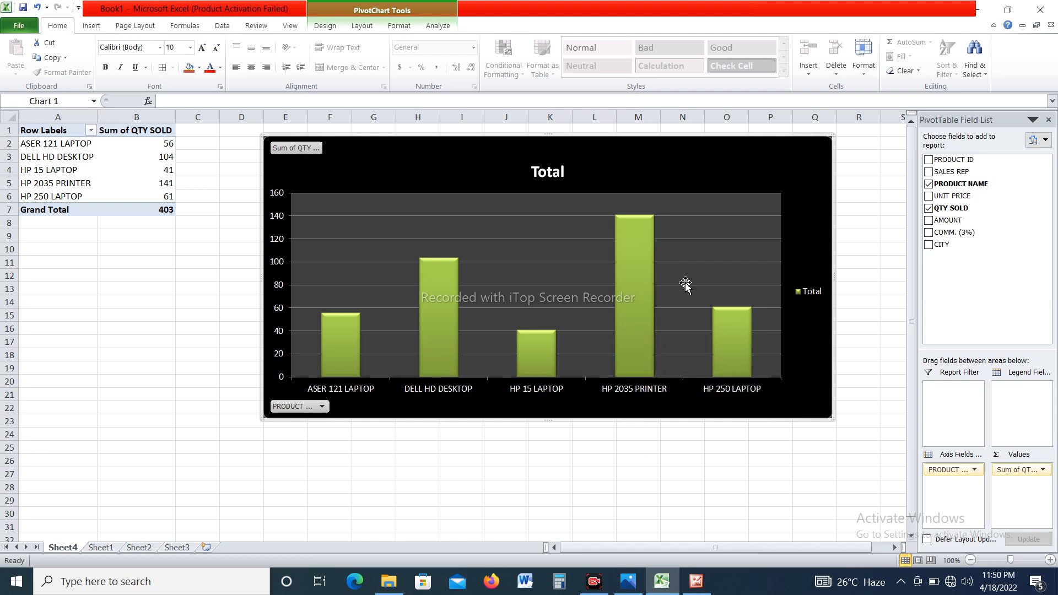
# Add data labels to the columns of the quantity sold chart and deselect the chart.
pyautogui.moveTo(637, 234)
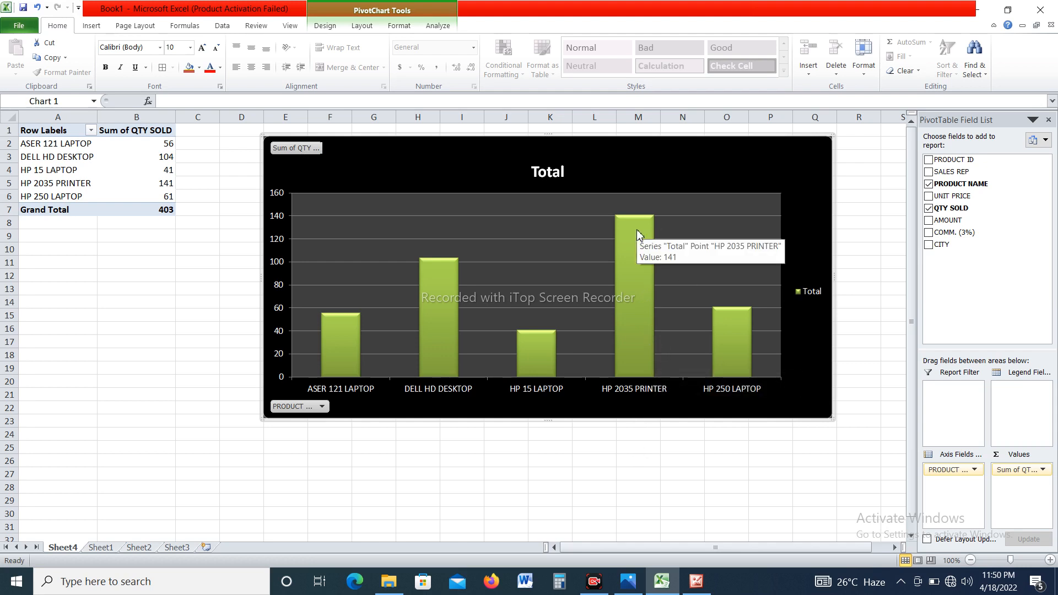
pyautogui.rightClick(633, 266)
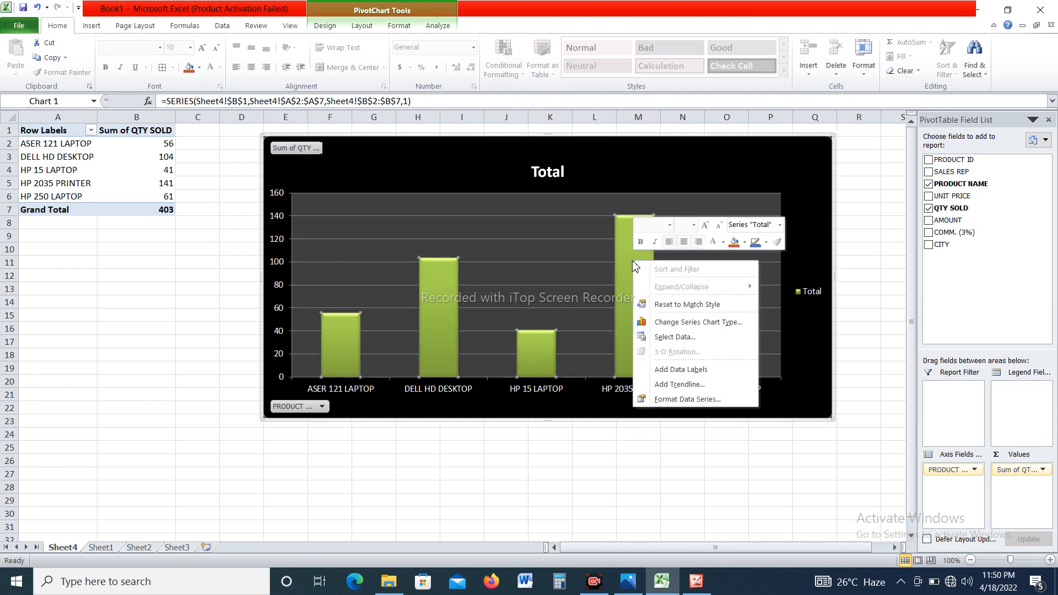
pyautogui.click(669, 370)
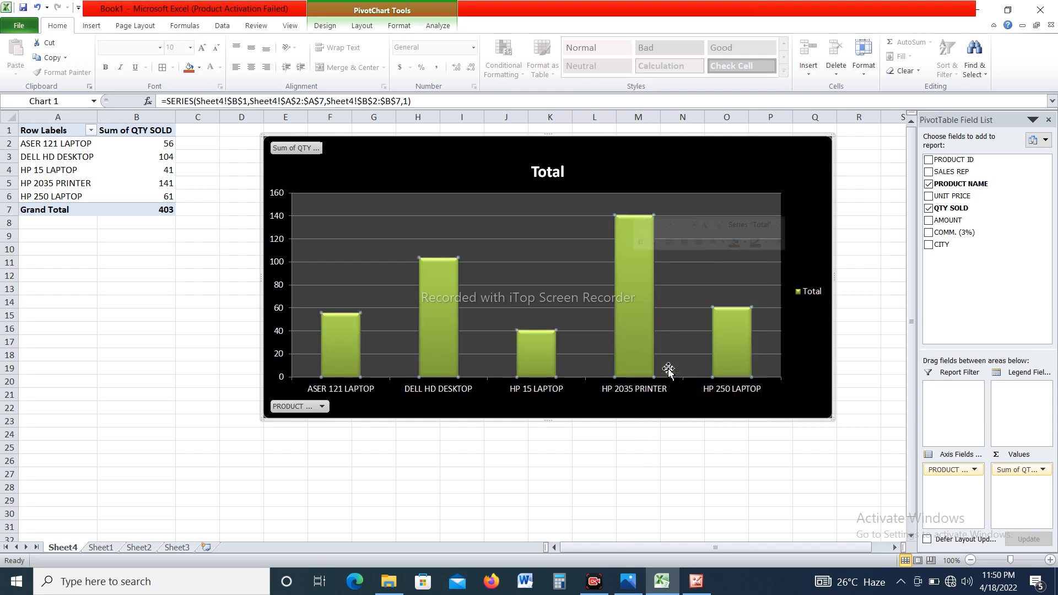
pyautogui.click(603, 485)
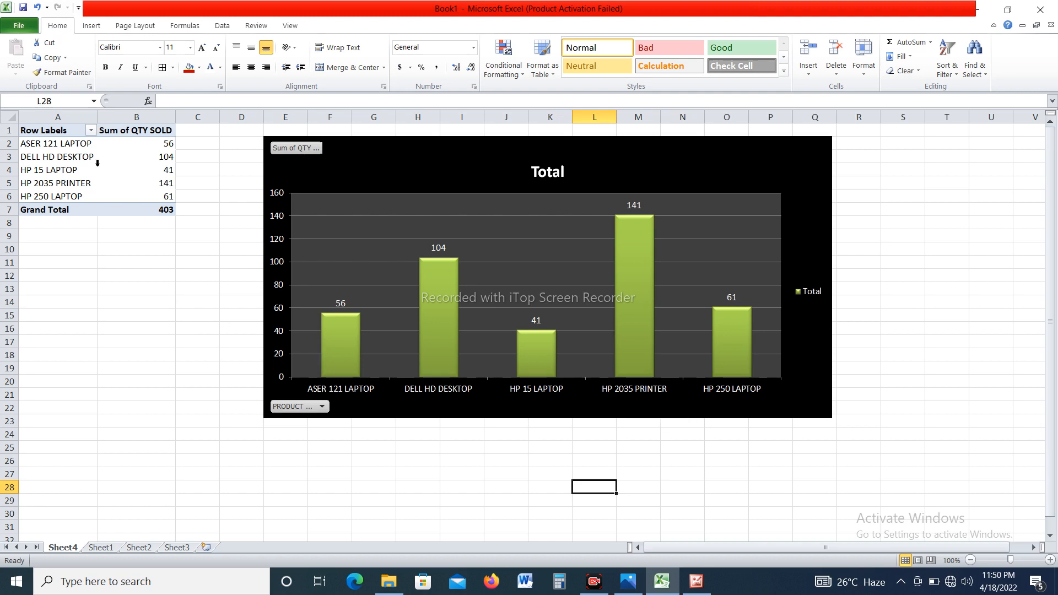
# Replace QTY SOLD with AMOUNT as the summed field in the pivot table, keeping PRODUCT NAME as rows.
pyautogui.click(79, 134)
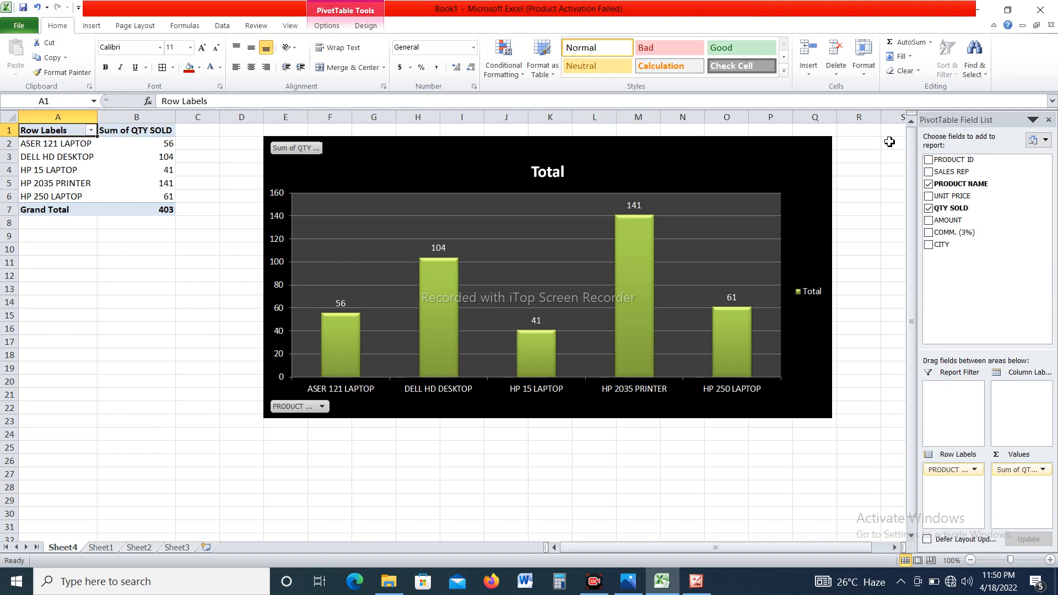
pyautogui.click(928, 208)
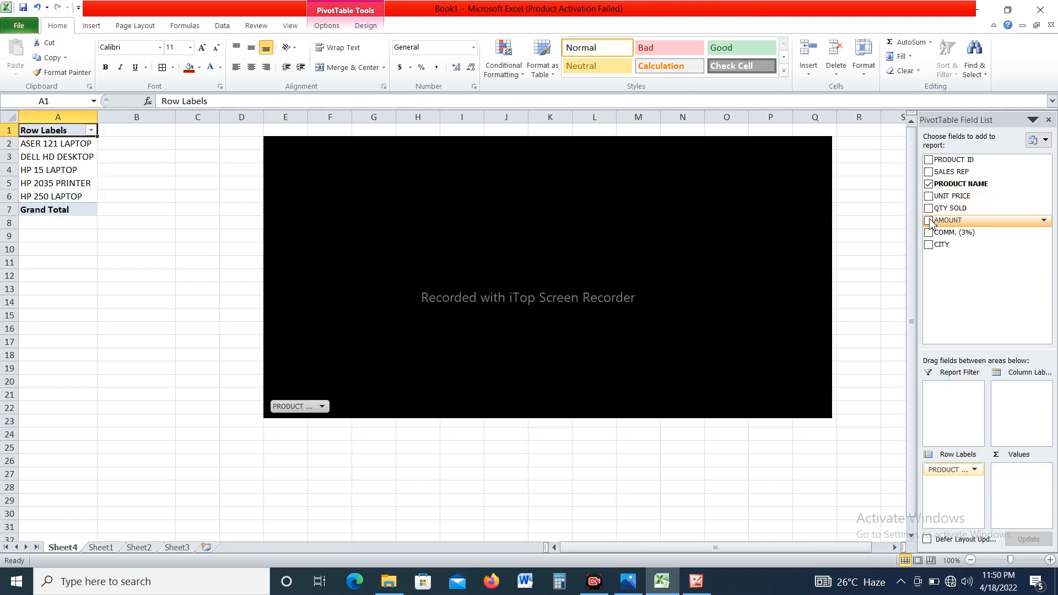
pyautogui.click(928, 220)
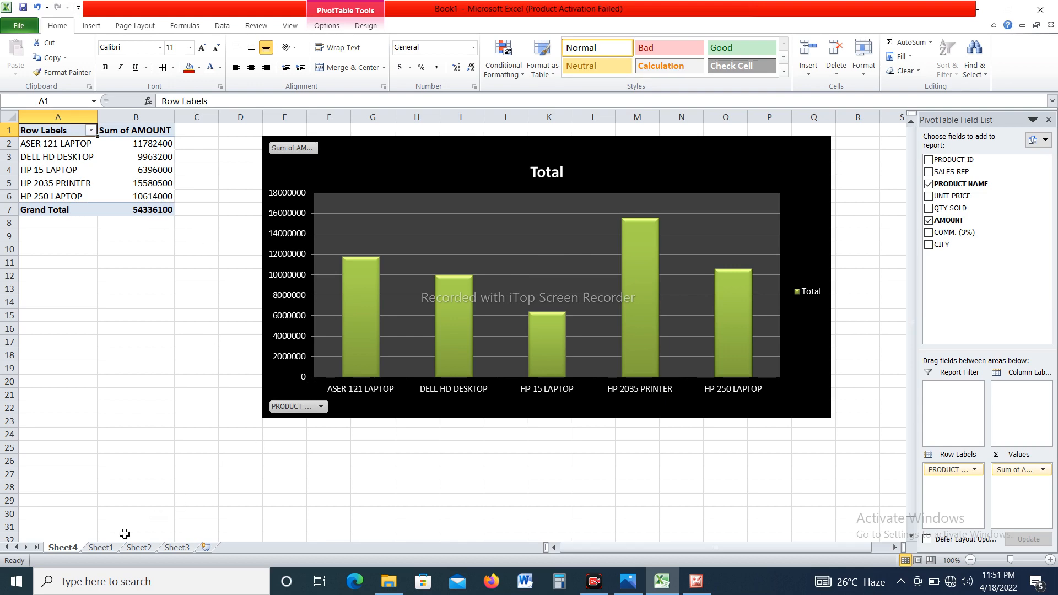
# Check the source amounts on Sheet1 and add data labels to the amount columns in the Sheet4 chart.
pyautogui.click(103, 548)
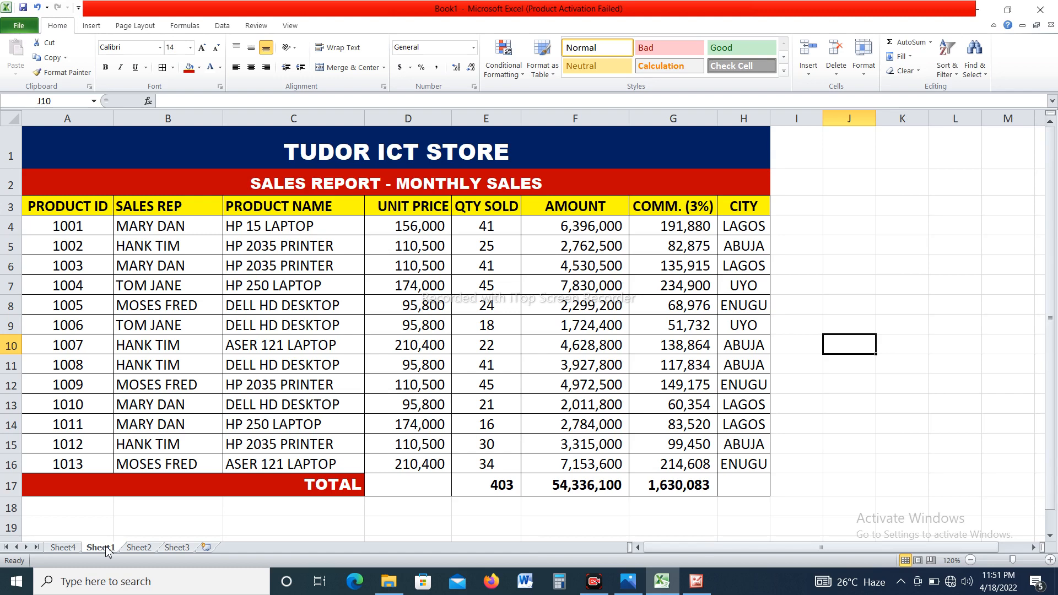
pyautogui.click(62, 548)
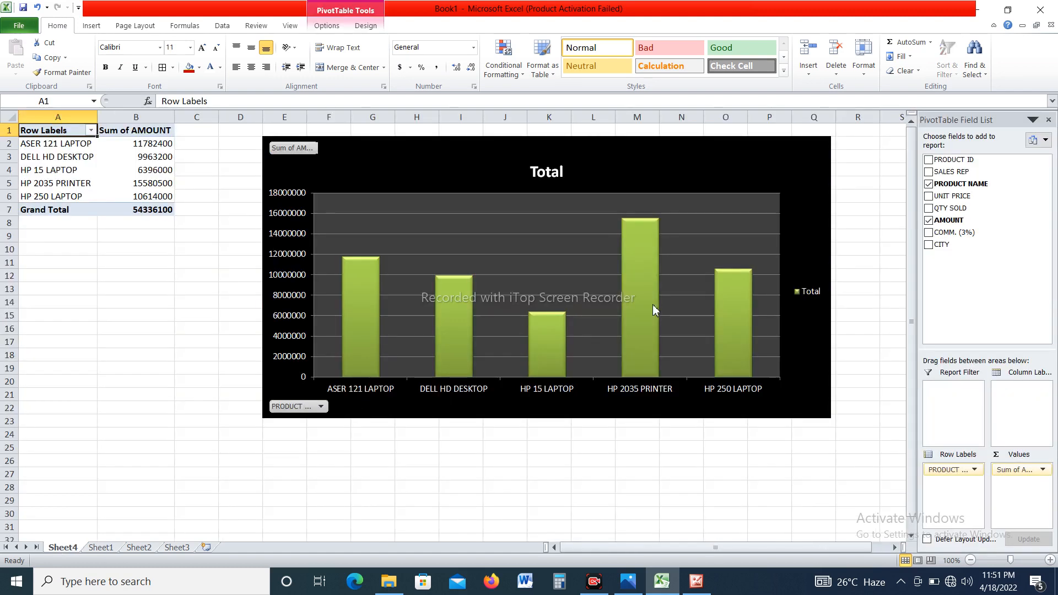
pyautogui.rightClick(637, 244)
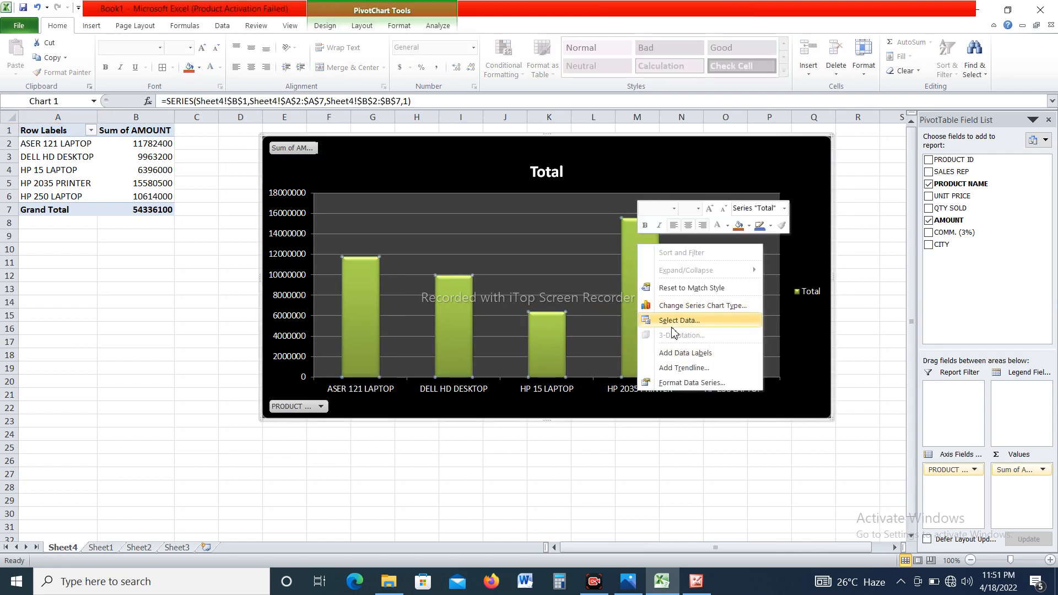
pyautogui.click(688, 353)
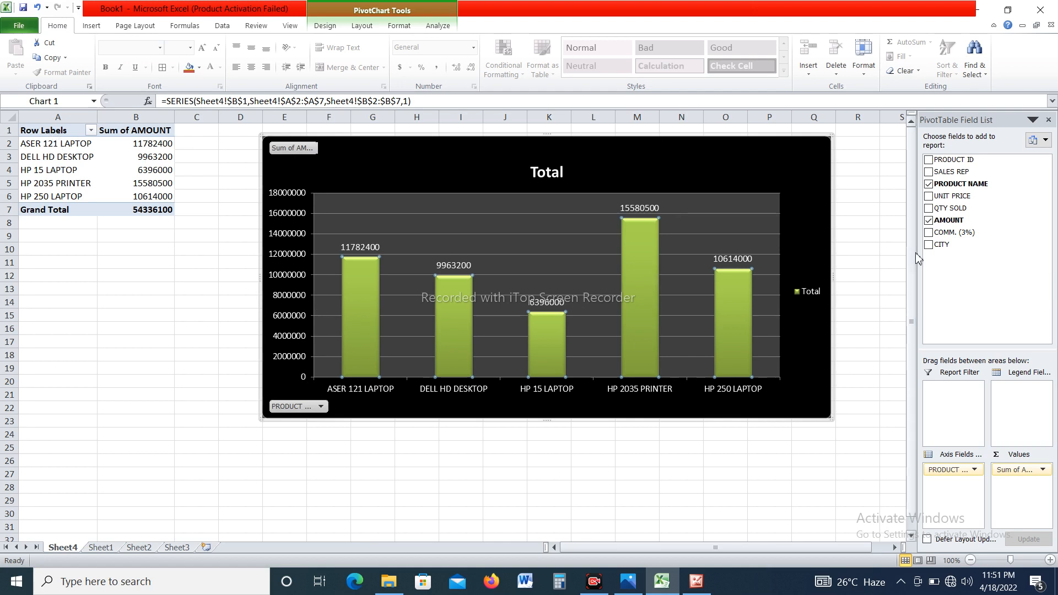
# Clear the pivot report by removing the PRODUCT NAME and AMOUNT fields.
pyautogui.click(929, 185)
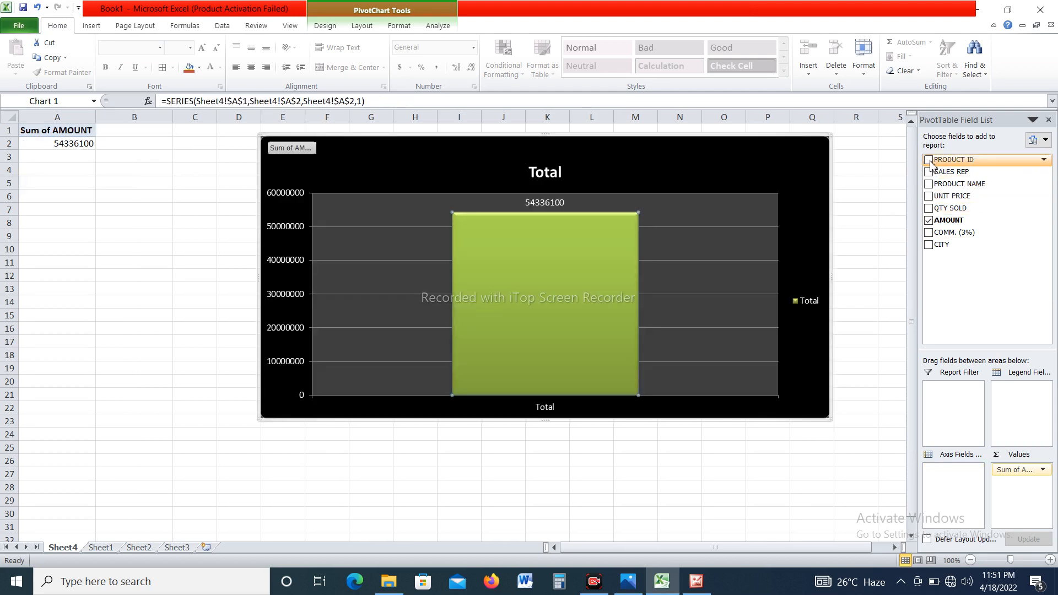
pyautogui.click(928, 161)
pyautogui.click(928, 160)
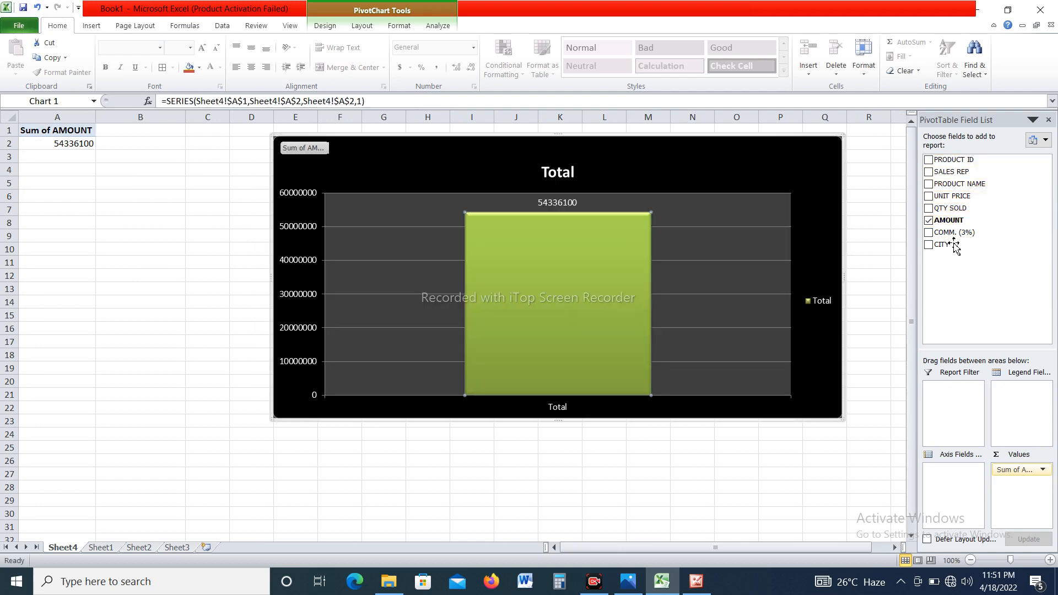
pyautogui.click(929, 221)
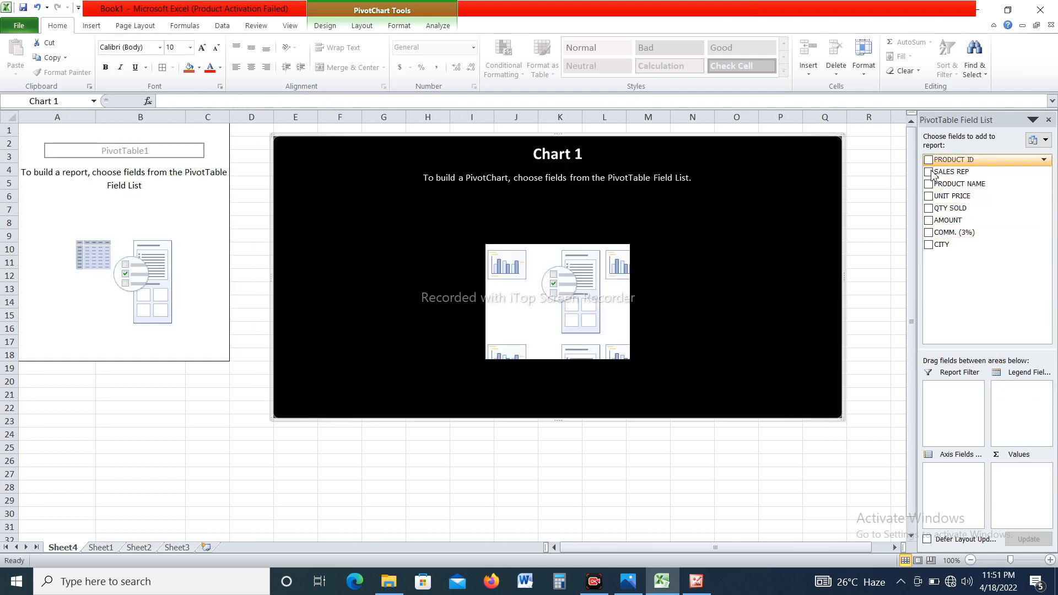
# Build the pivot report with SALES REP as rows and QTY SOLD as the summed field.
pyautogui.click(928, 172)
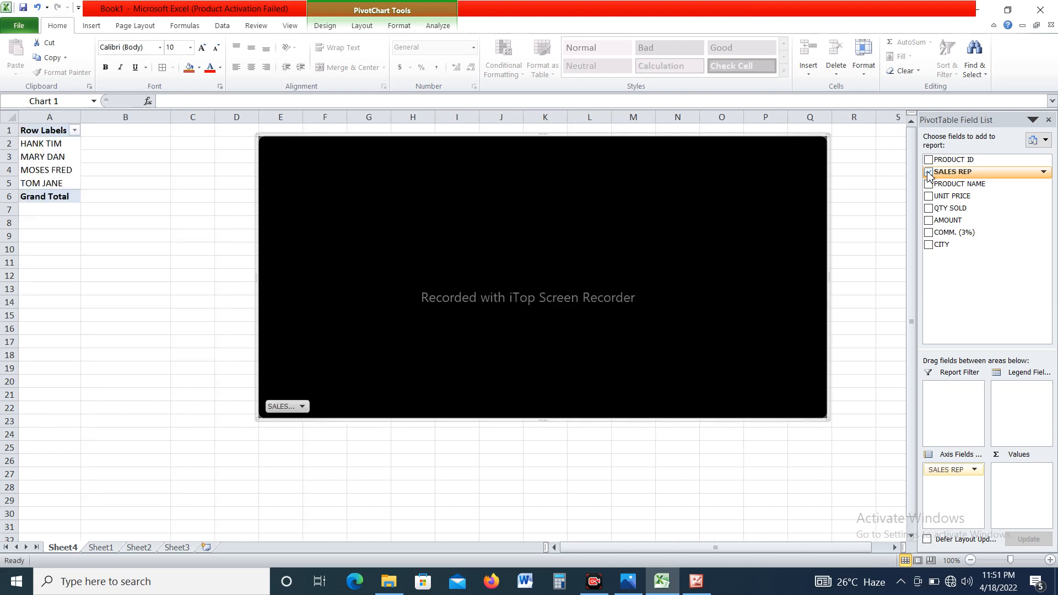
pyautogui.click(929, 209)
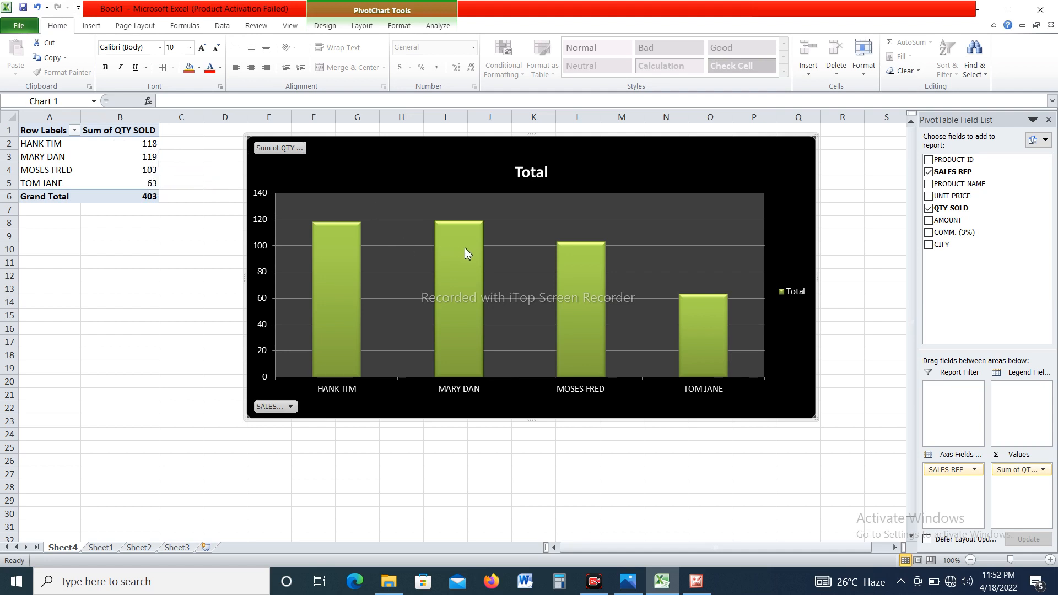
# Enlarge the pivot chart downwards and add data labels to its quantity columns.
pyautogui.moveTo(463, 279)
pyautogui.moveTo(814, 418); pyautogui.dragTo(827, 489)
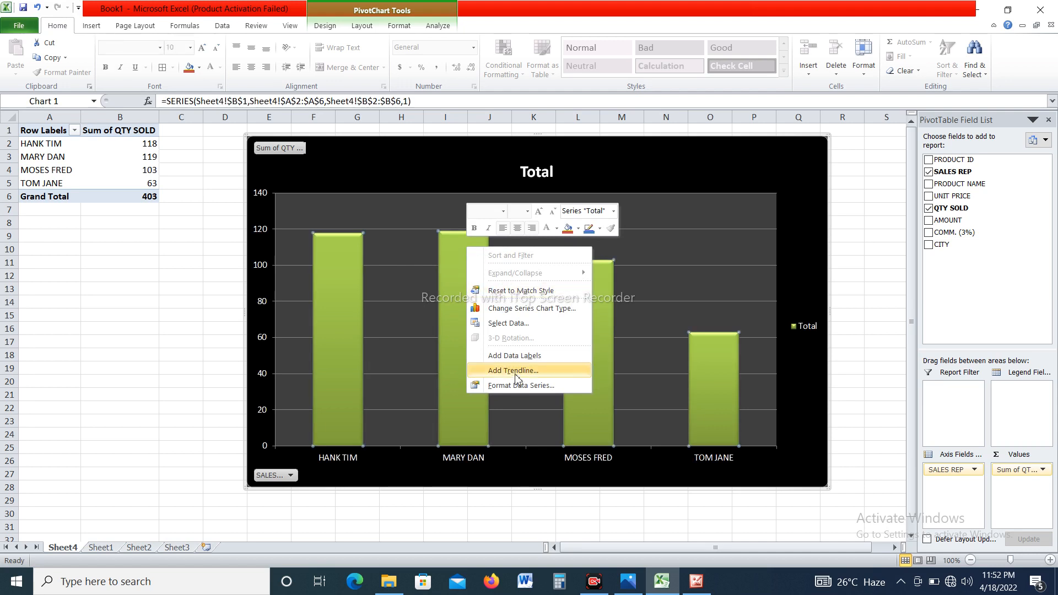
pyautogui.click(507, 356)
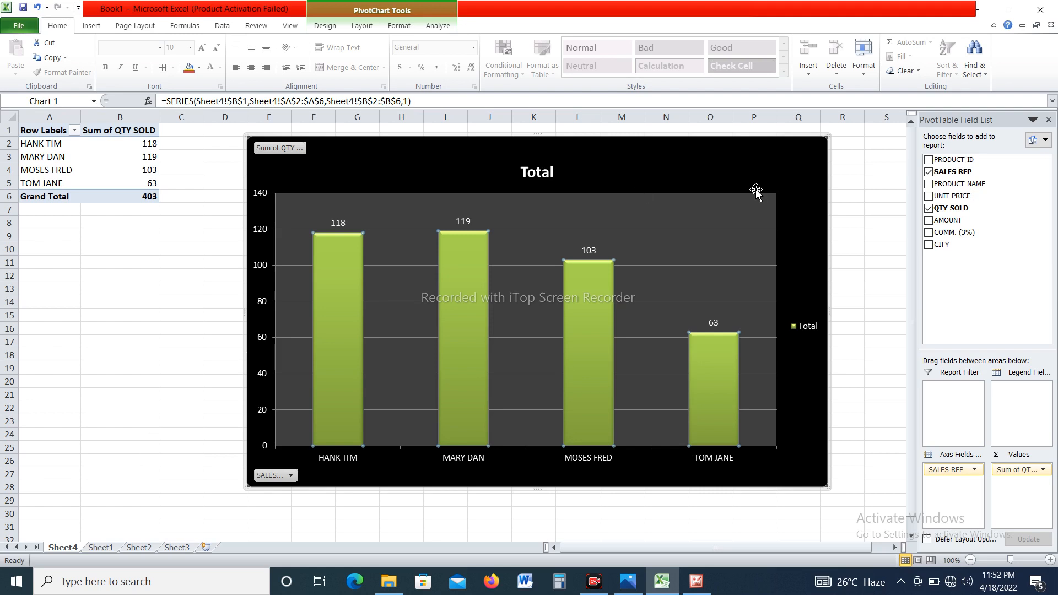
# Replace QTY SOLD with AMOUNT as the summed field, keeping SALES REP as rows.
pyautogui.click(928, 221)
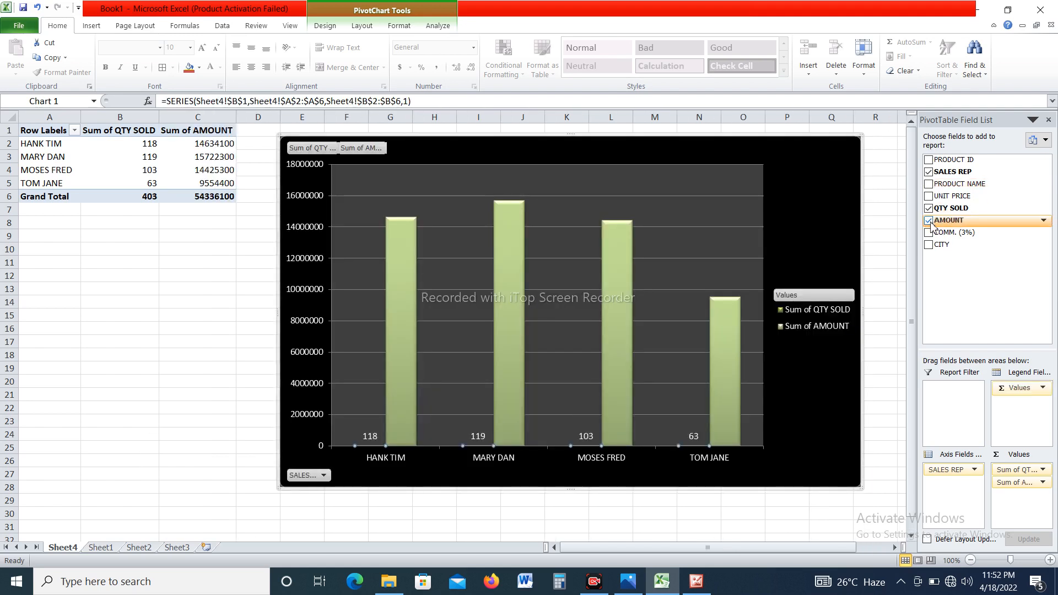
pyautogui.click(928, 221)
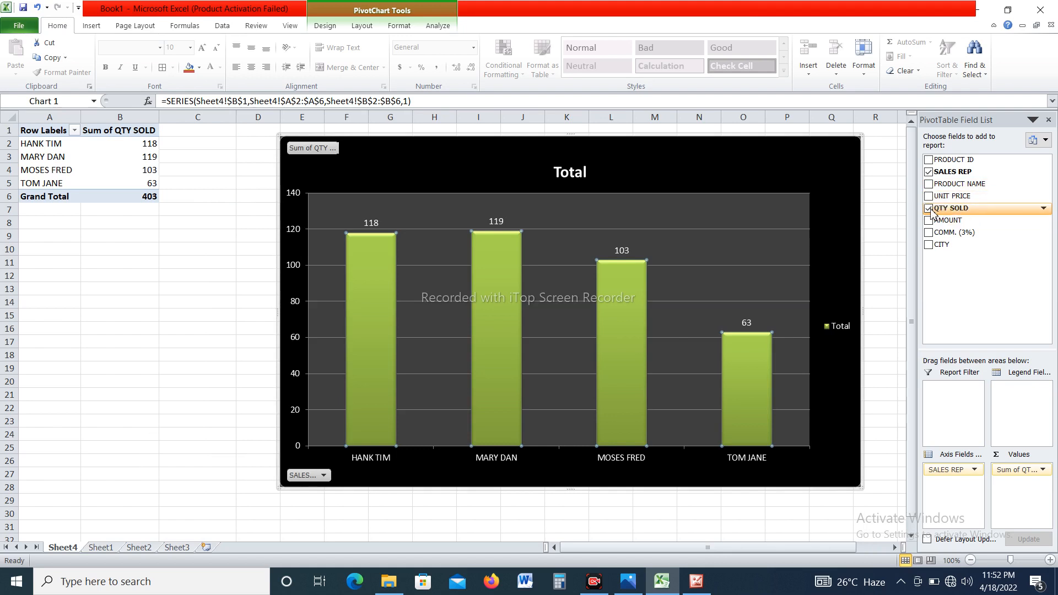
pyautogui.click(929, 209)
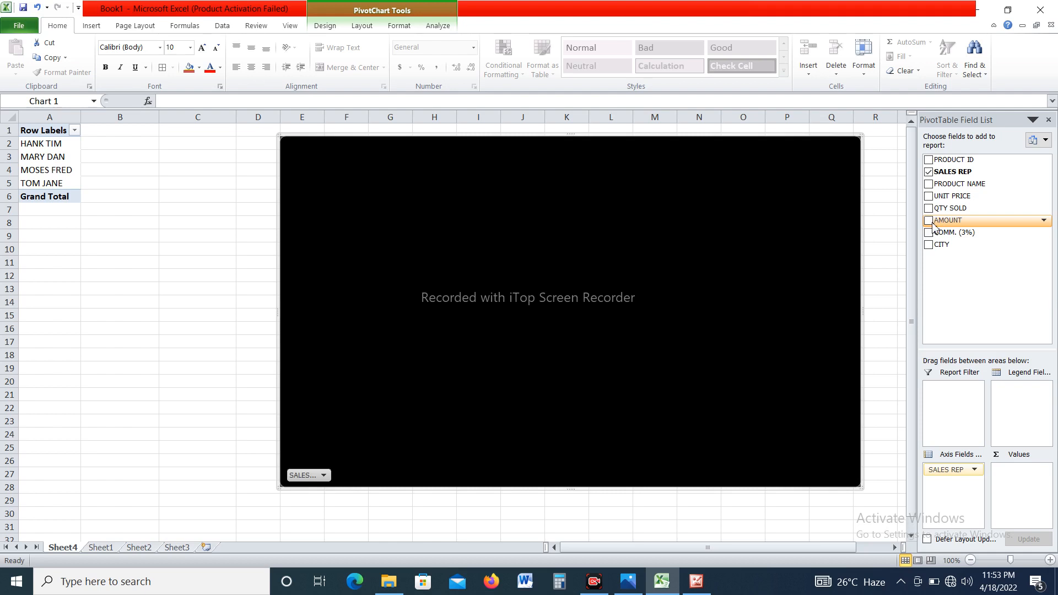
pyautogui.click(932, 223)
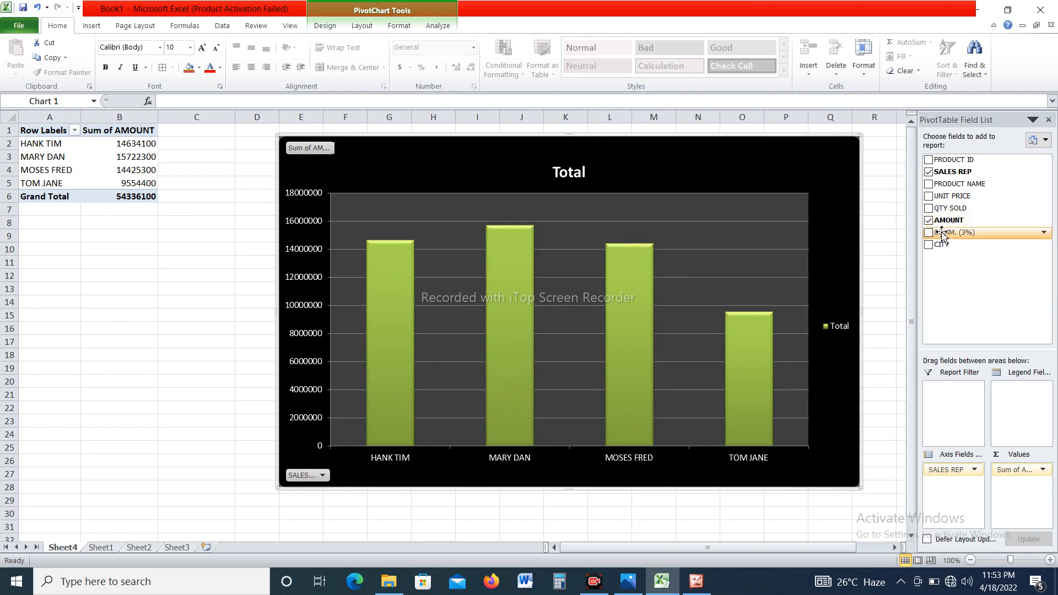
# Sum COMM. (3%) instead of AMOUNT and replace SALES REP with PRODUCT NAME as the row field.
pyautogui.click(928, 221)
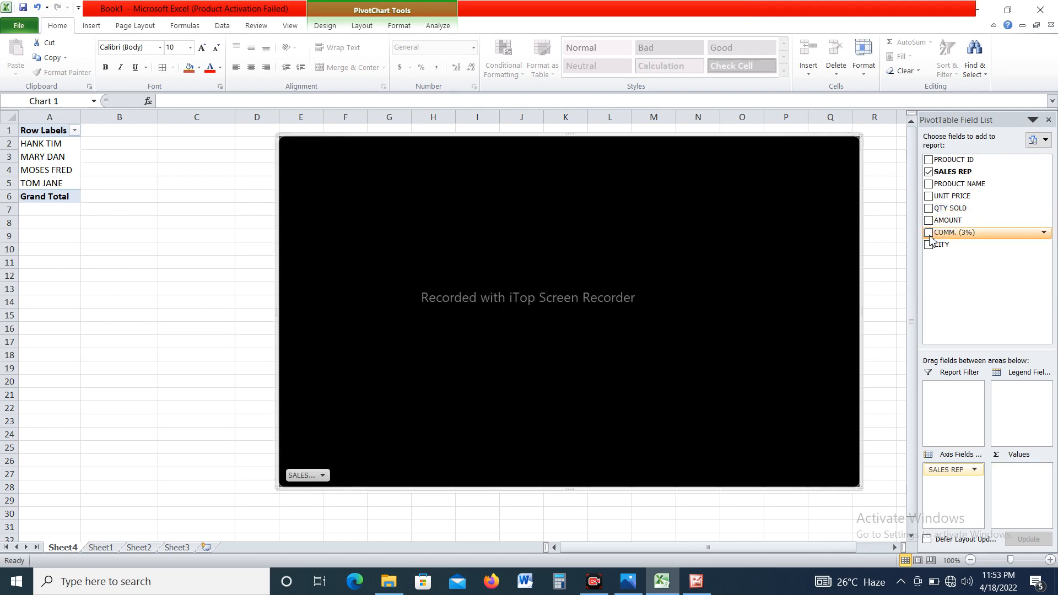
pyautogui.click(928, 233)
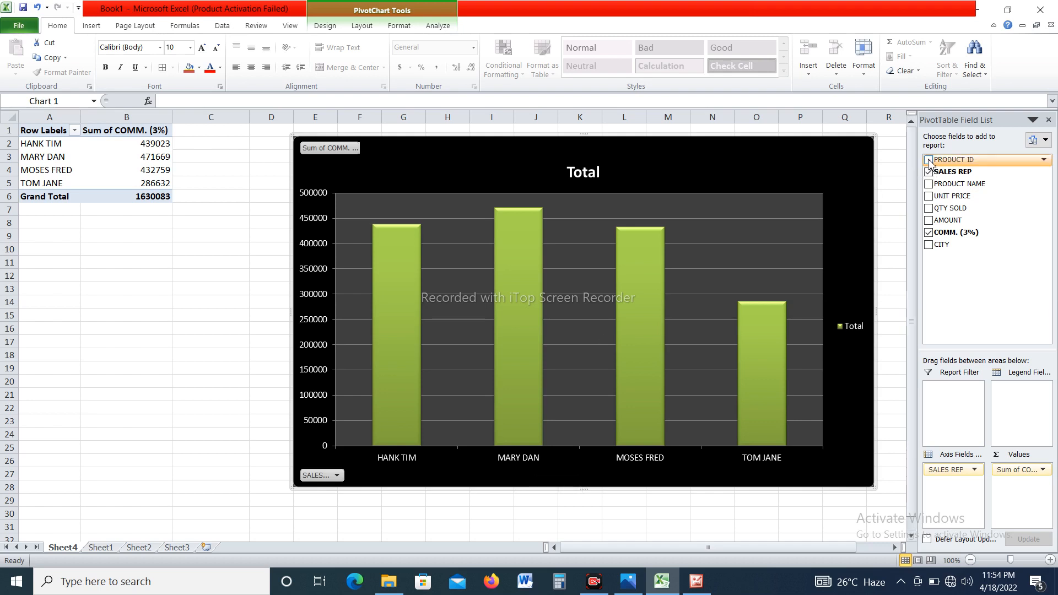
pyautogui.click(929, 182)
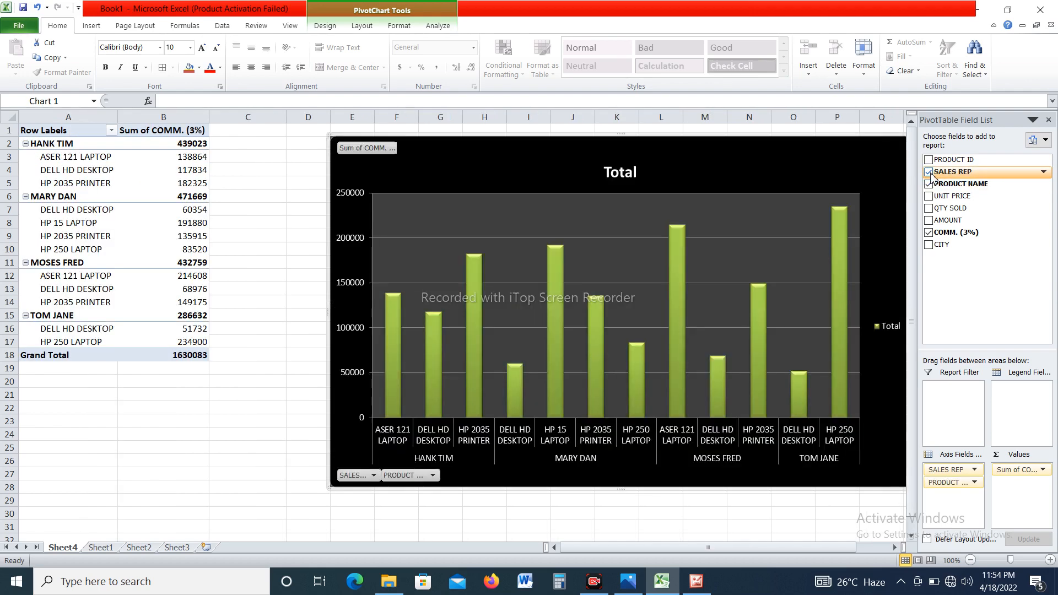
pyautogui.click(929, 172)
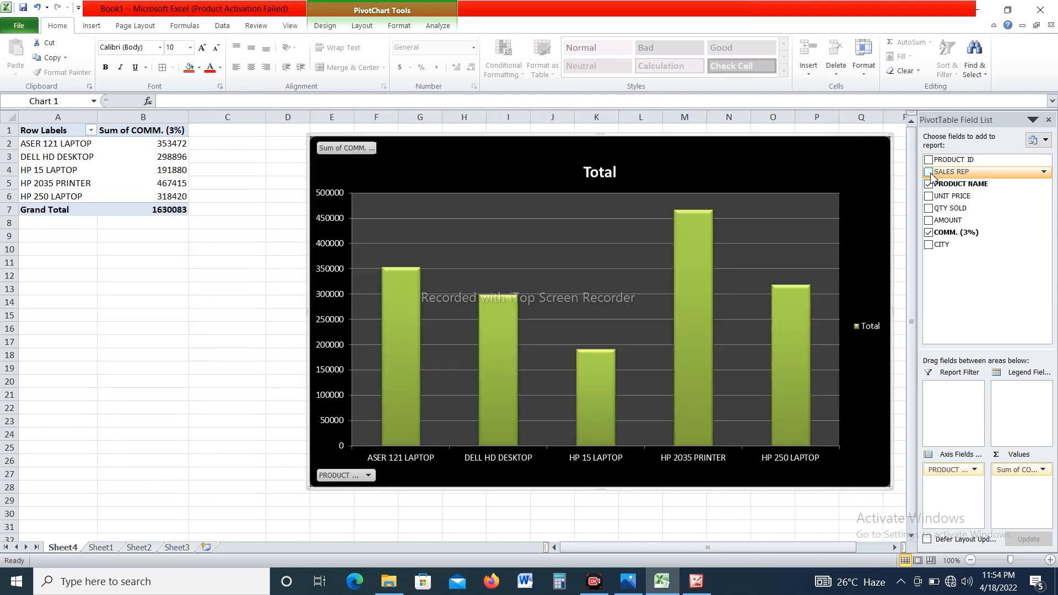
# Rearrange the pivot report to sum QTY SOLD by CITY, removing COMM. (3%) and PRODUCT NAME.
pyautogui.click(929, 233)
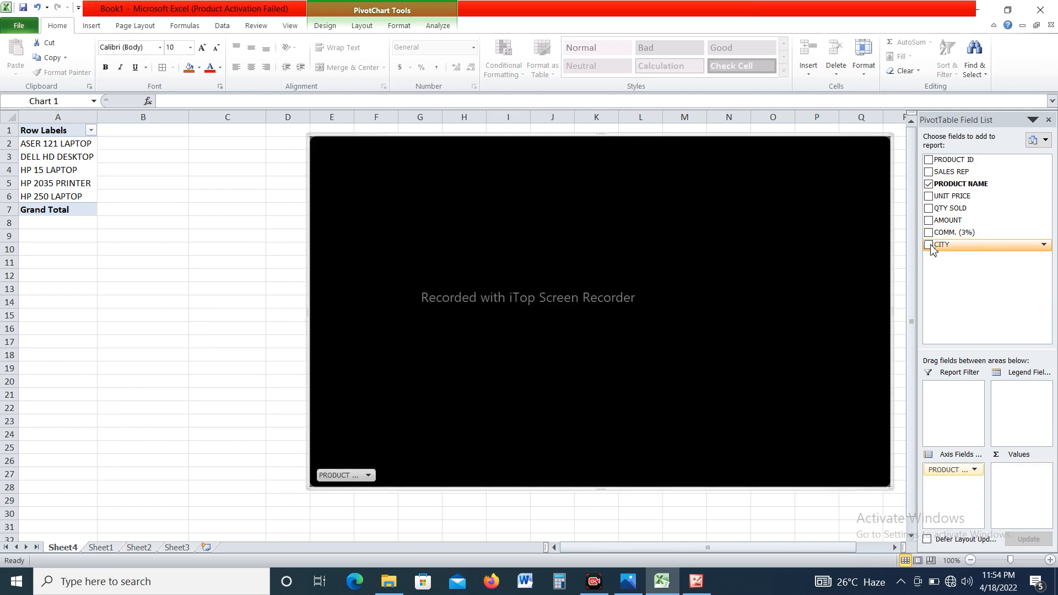
pyautogui.click(929, 245)
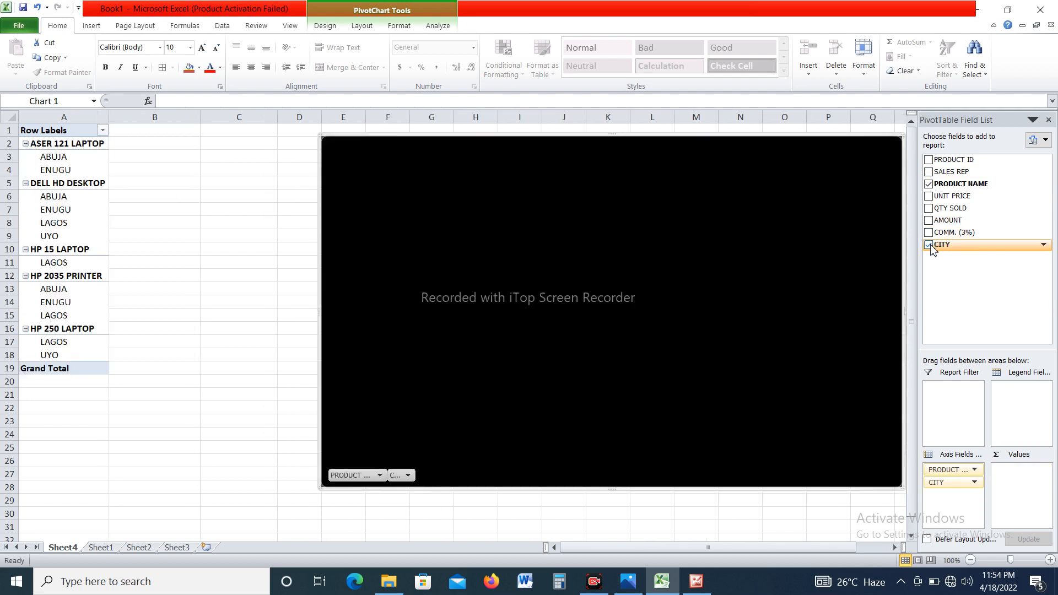
pyautogui.click(929, 185)
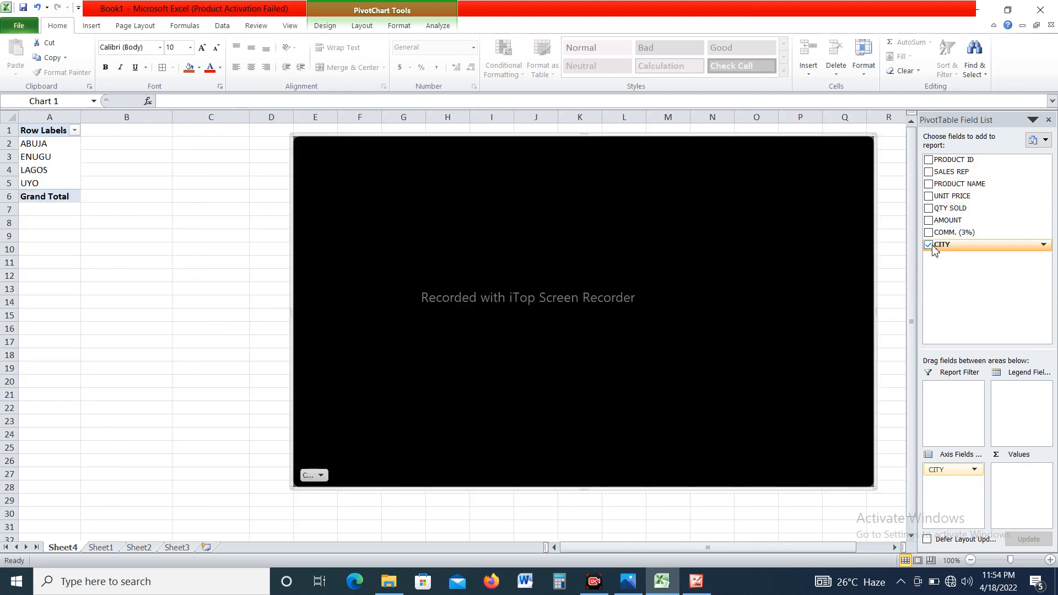
pyautogui.click(929, 208)
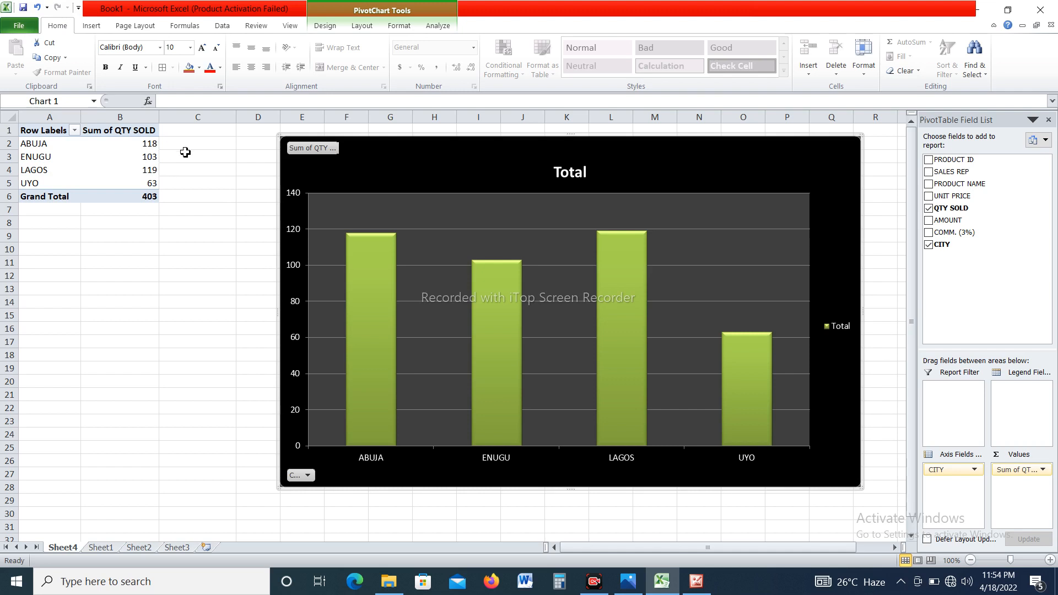
# Add data labels to the city quantity columns and move the chart closer to the pivot table.
pyautogui.rightClick(633, 259)
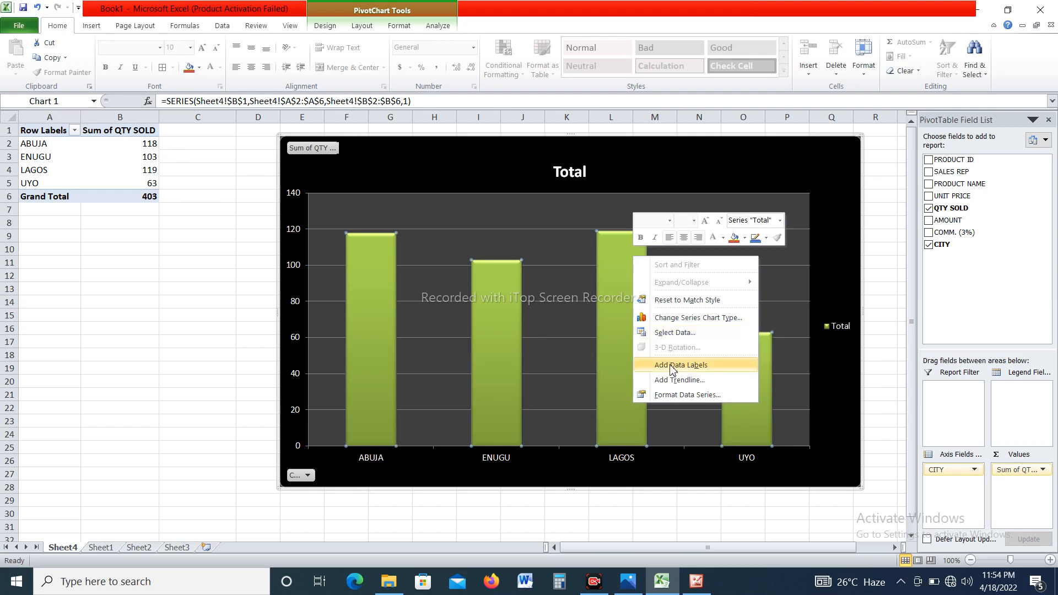
pyautogui.click(672, 365)
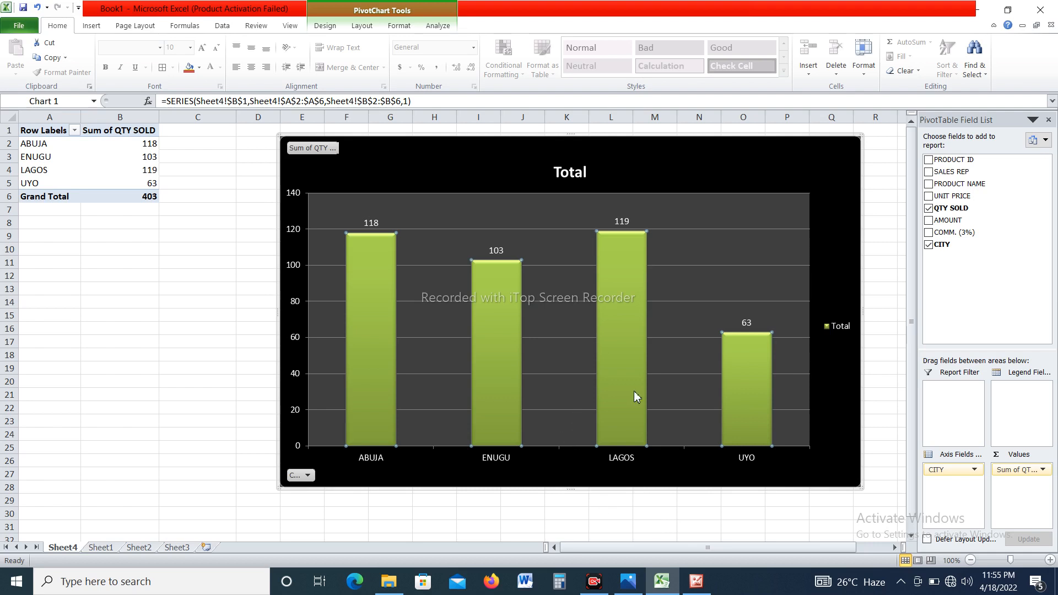
pyautogui.moveTo(634, 396)
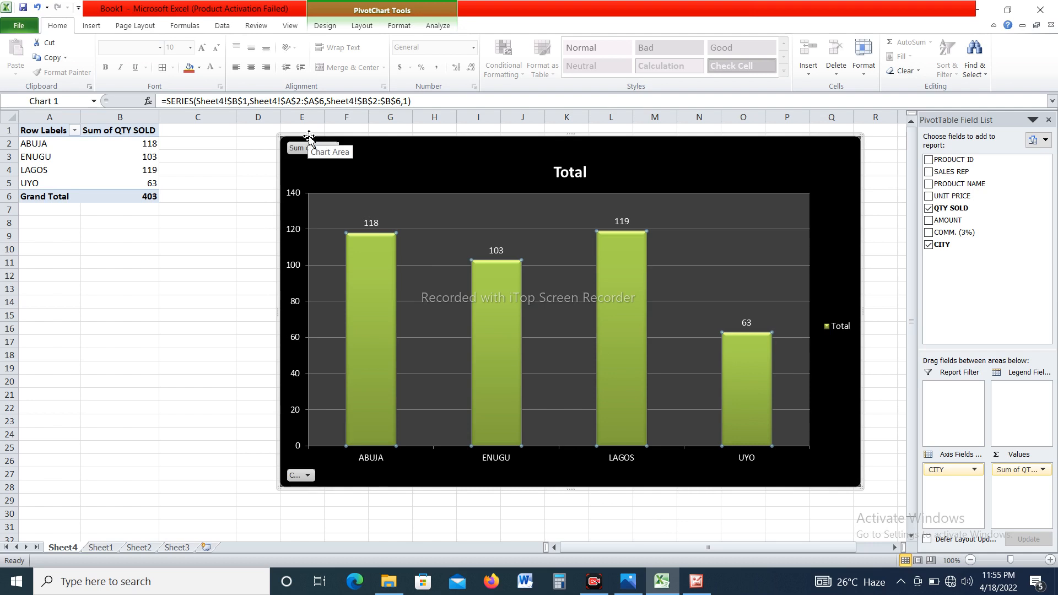
pyautogui.moveTo(309, 137); pyautogui.dragTo(274, 135)
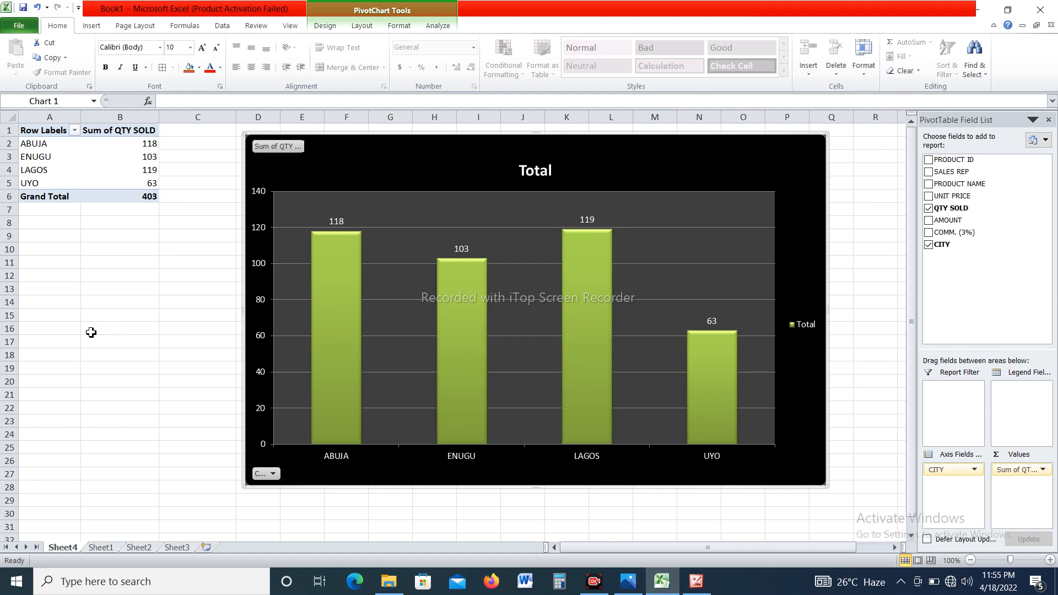
# Review the source sales report on Sheet1 and return to the pivot chart on Sheet4.
pyautogui.click(674, 592)
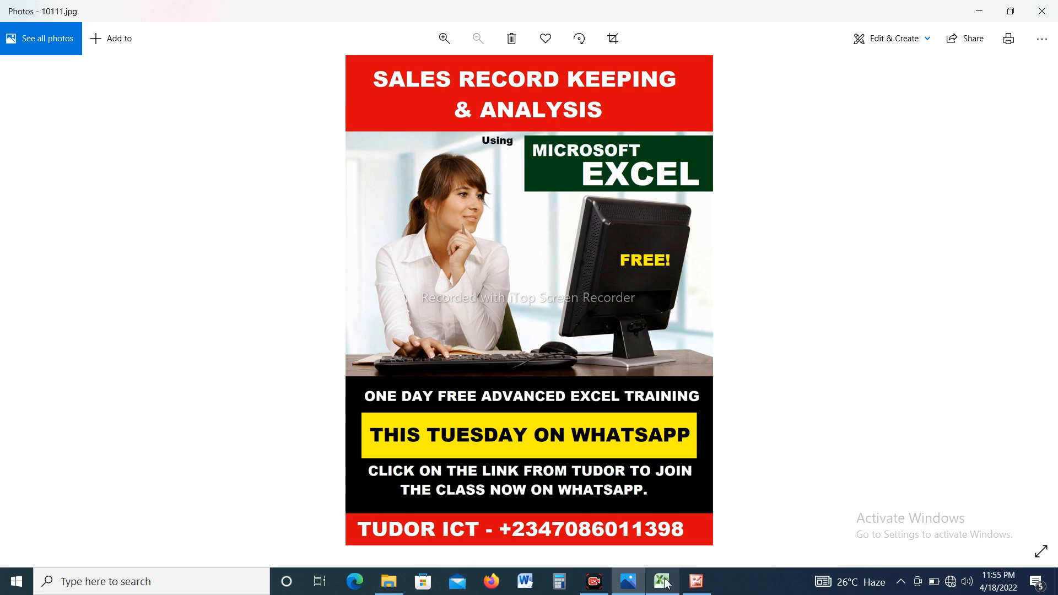
pyautogui.click(664, 582)
pyautogui.click(99, 548)
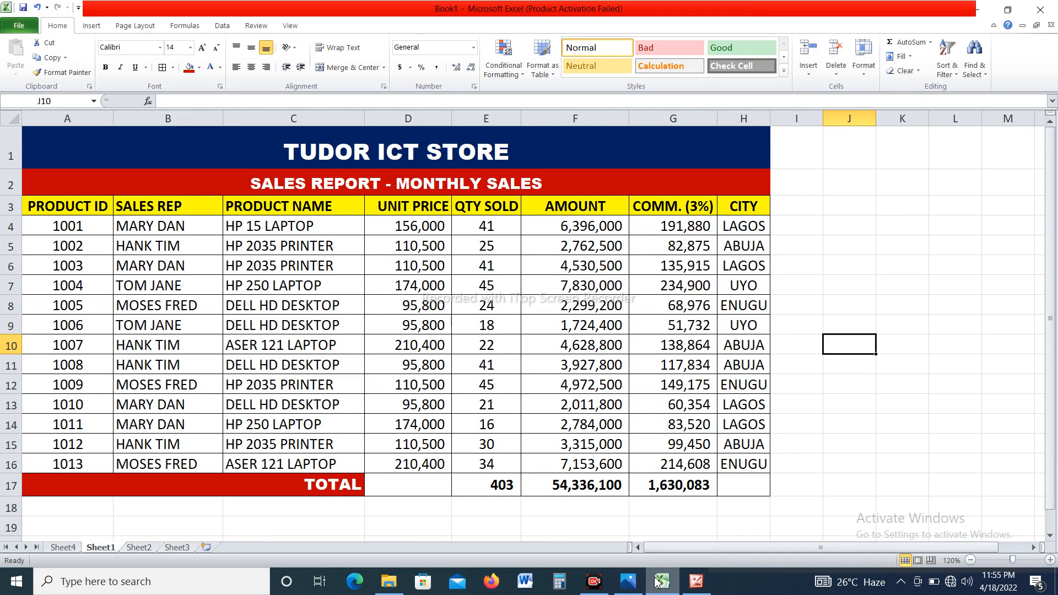
pyautogui.moveTo(657, 583)
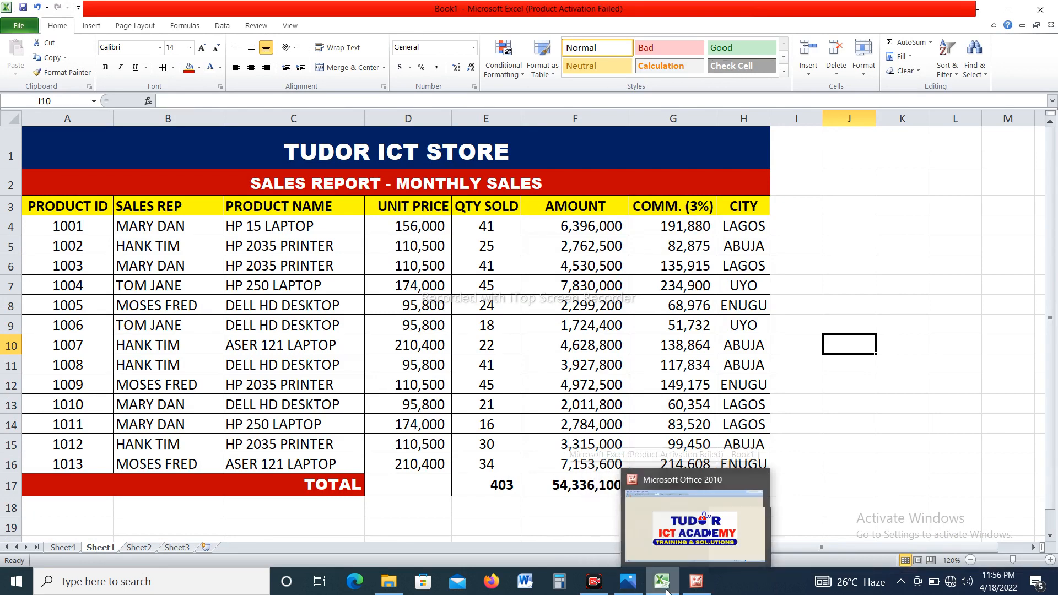
pyautogui.click(59, 548)
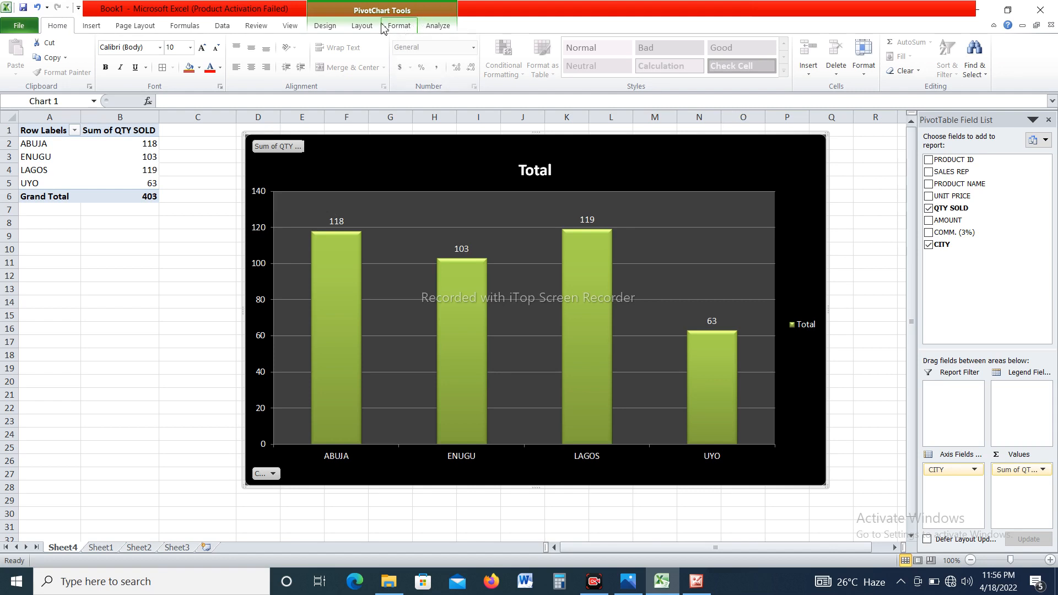
# Change the city quantity chart to a basic pie and apply the multicoloured chart style.
pyautogui.click(325, 28)
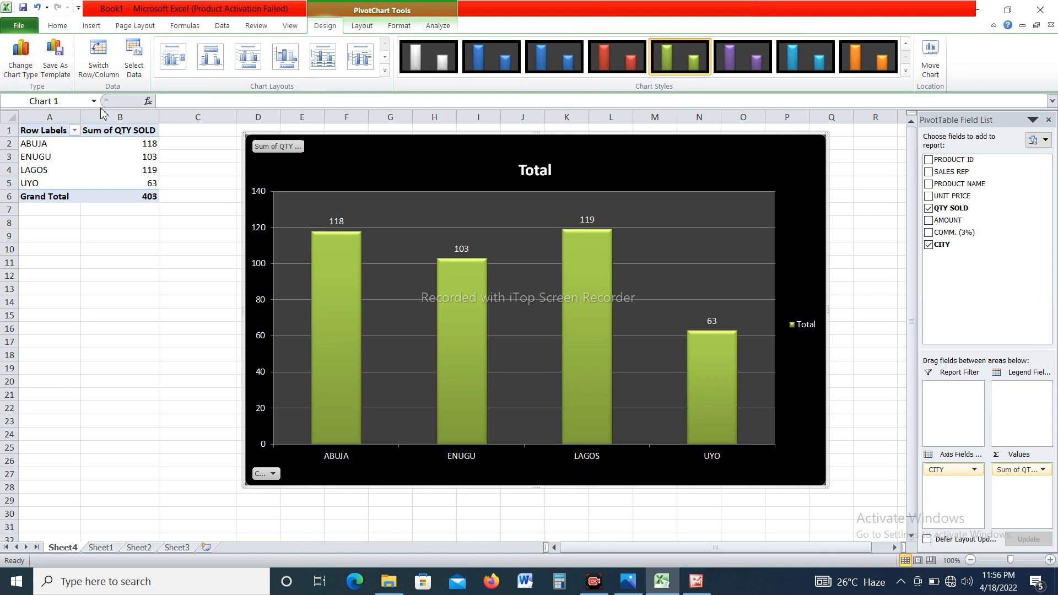
pyautogui.click(18, 69)
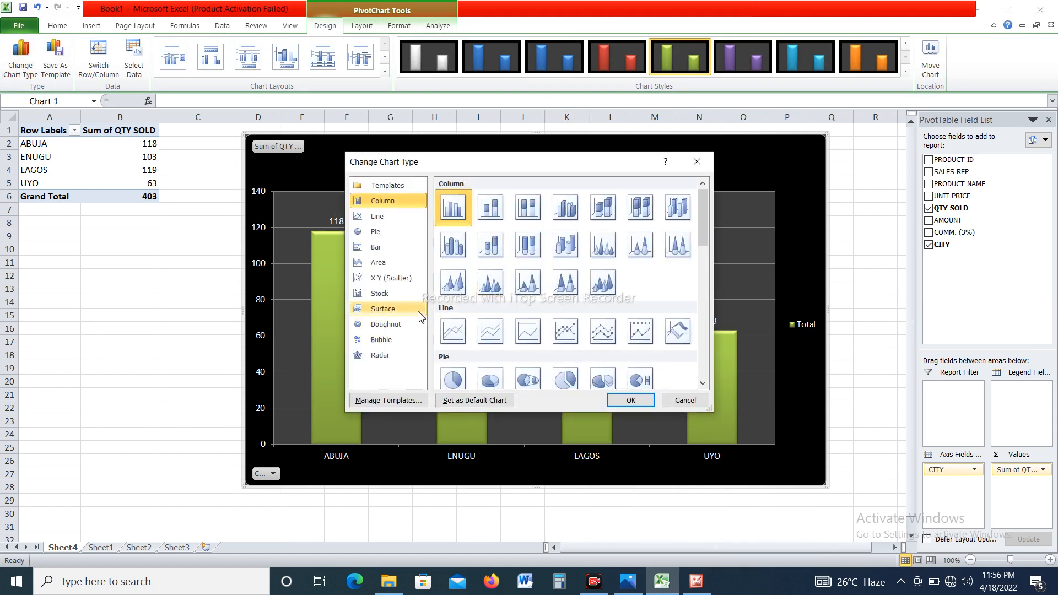
pyautogui.click(387, 218)
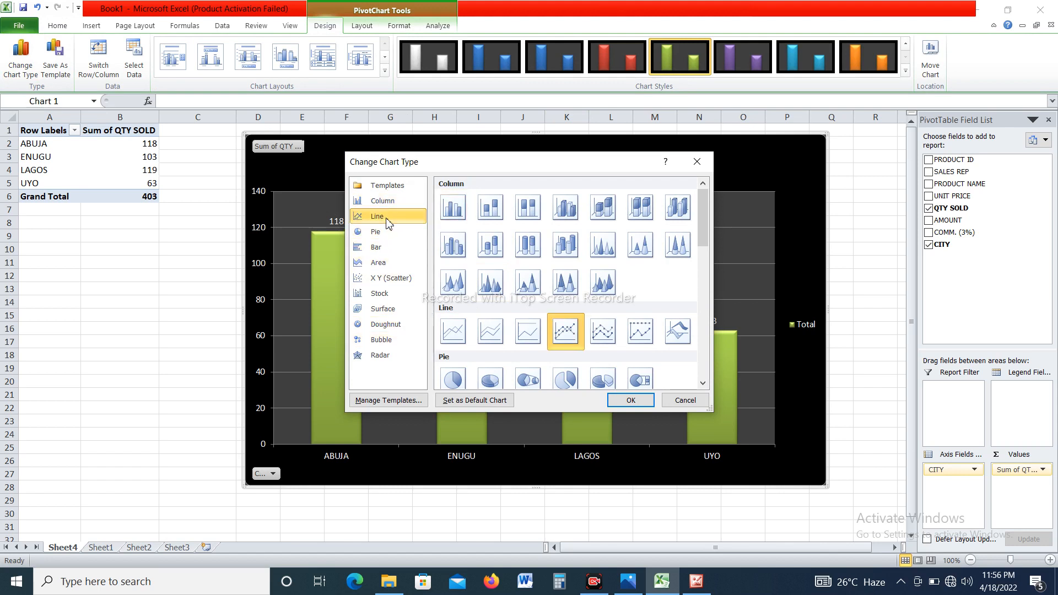
pyautogui.click(385, 232)
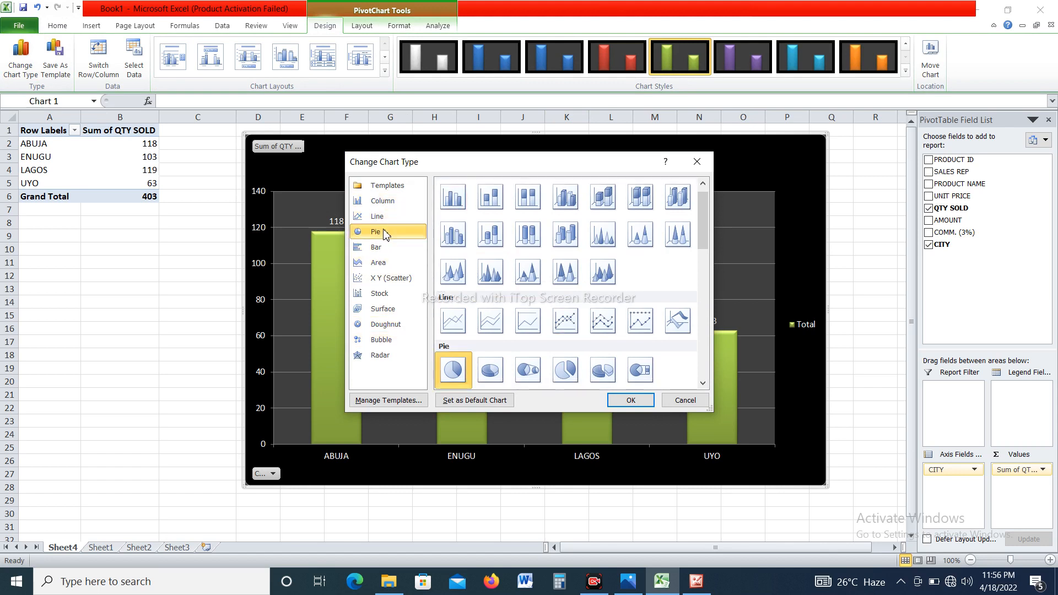
pyautogui.doubleClick(454, 371)
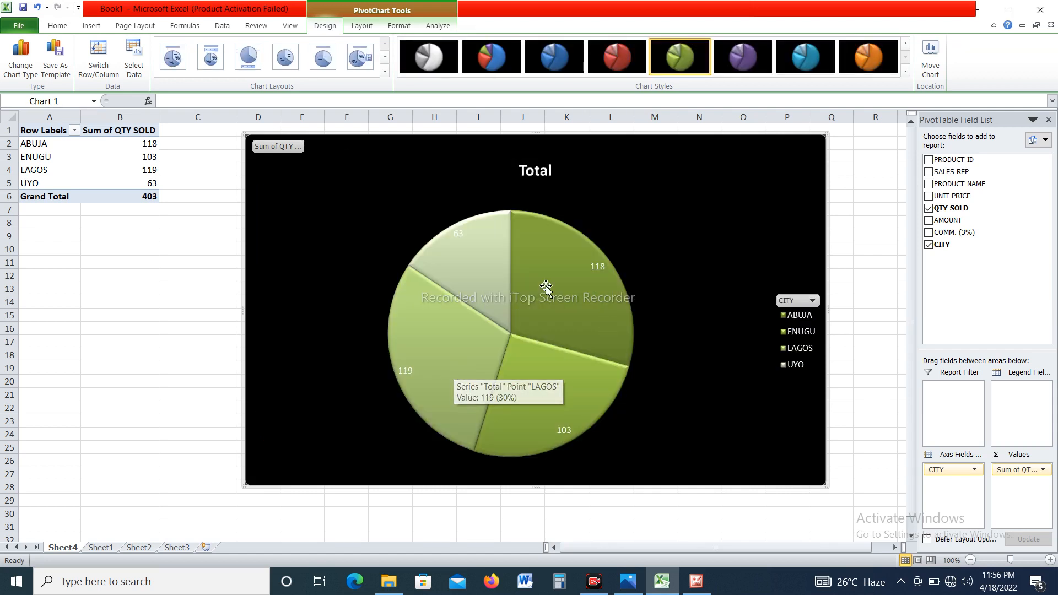
pyautogui.click(500, 67)
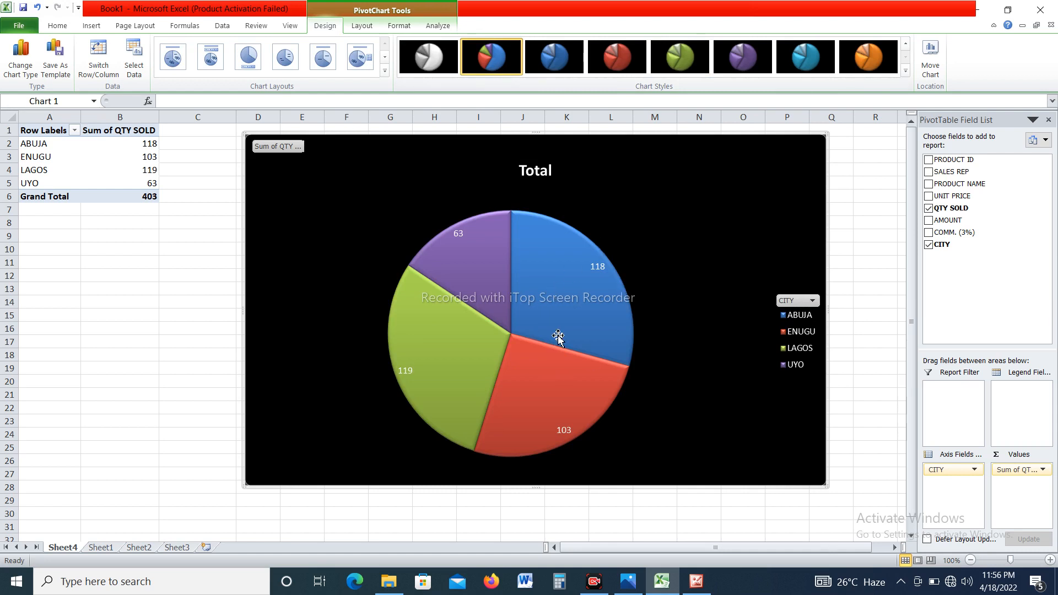
pyautogui.moveTo(557, 336)
# Replace CITY with SALES REP as the row field so the pie splits QTY SOLD by sales rep.
pyautogui.click(59, 135)
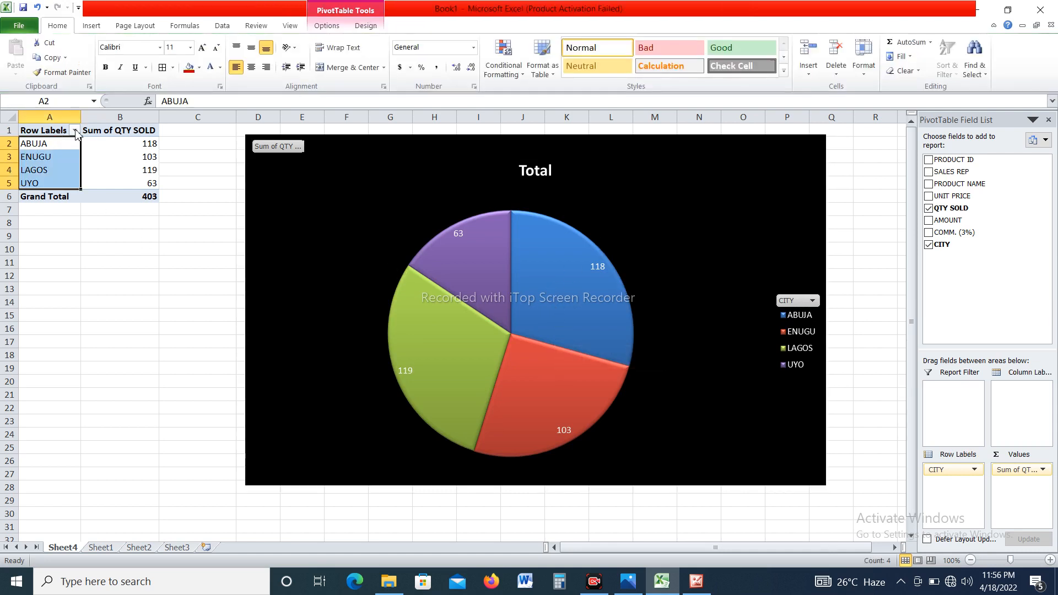
pyautogui.click(929, 244)
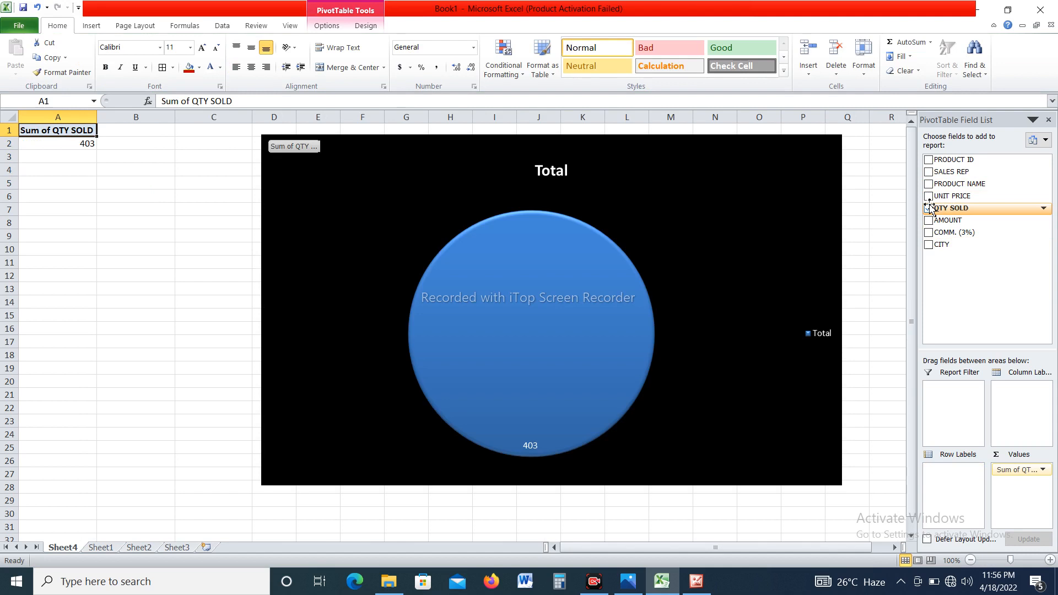
pyautogui.click(928, 172)
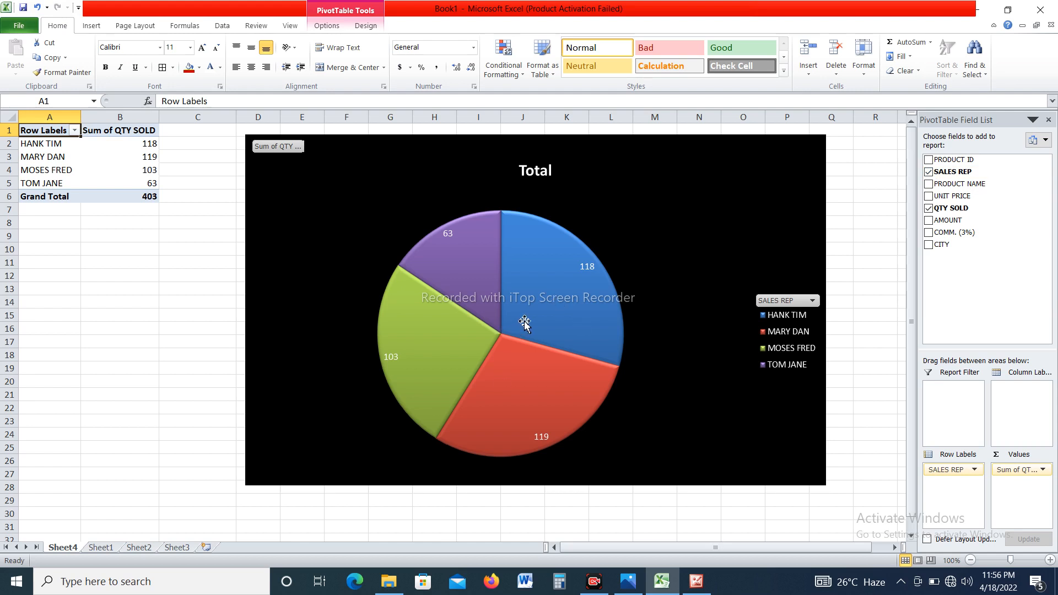
pyautogui.moveTo(523, 323)
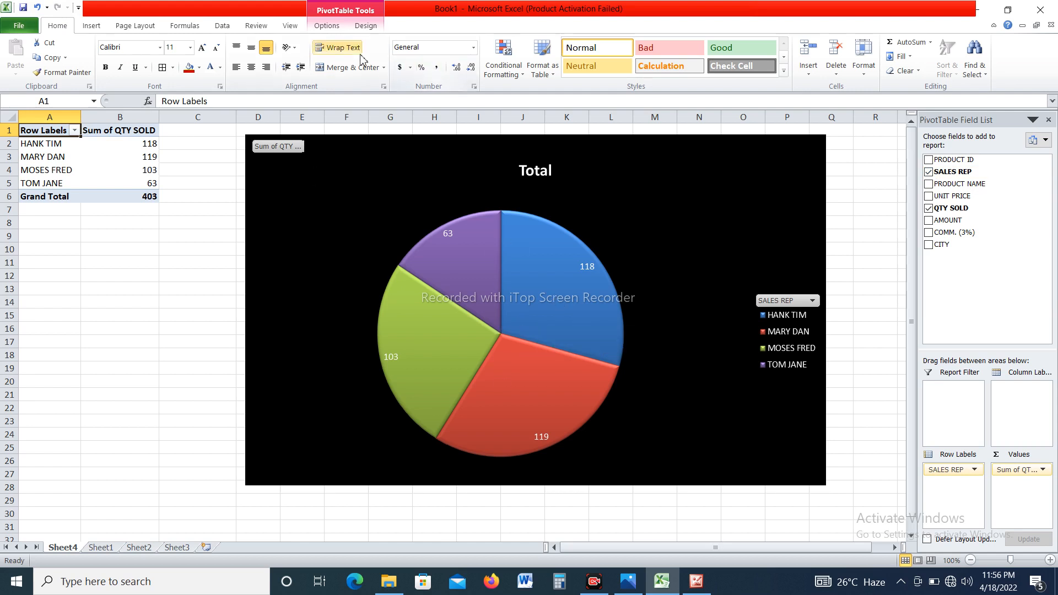
# Change the SALES REP quantity pie chart to a clustered bar chart.
pyautogui.click(365, 27)
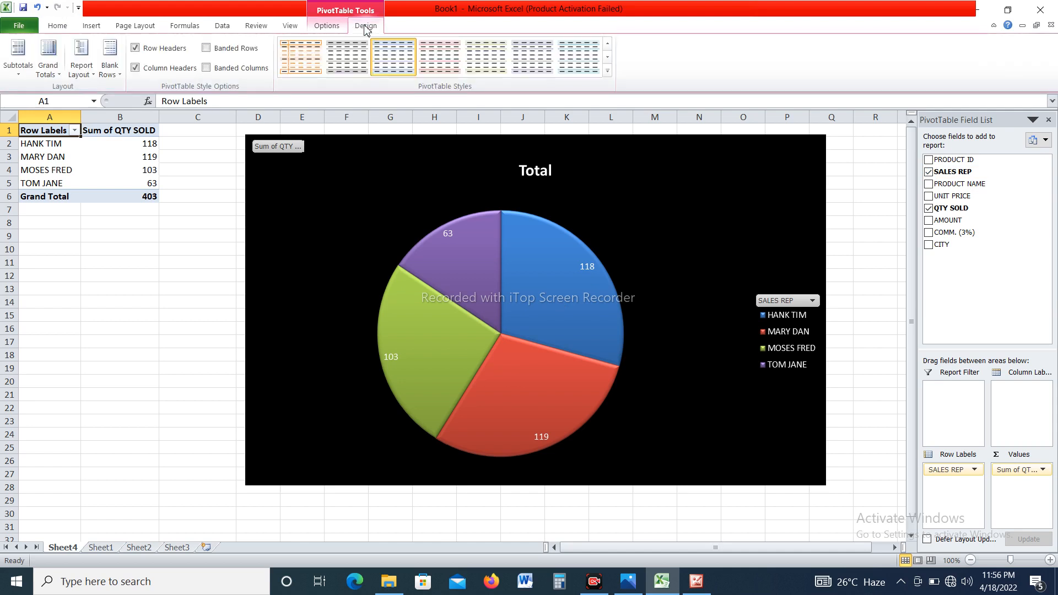
pyautogui.click(365, 223)
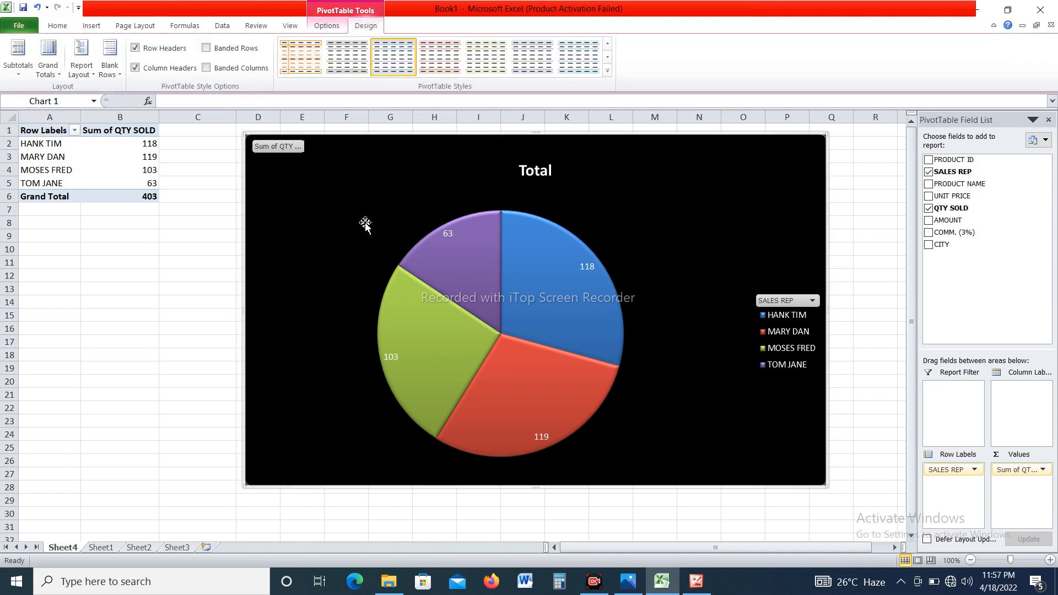
pyautogui.click(321, 28)
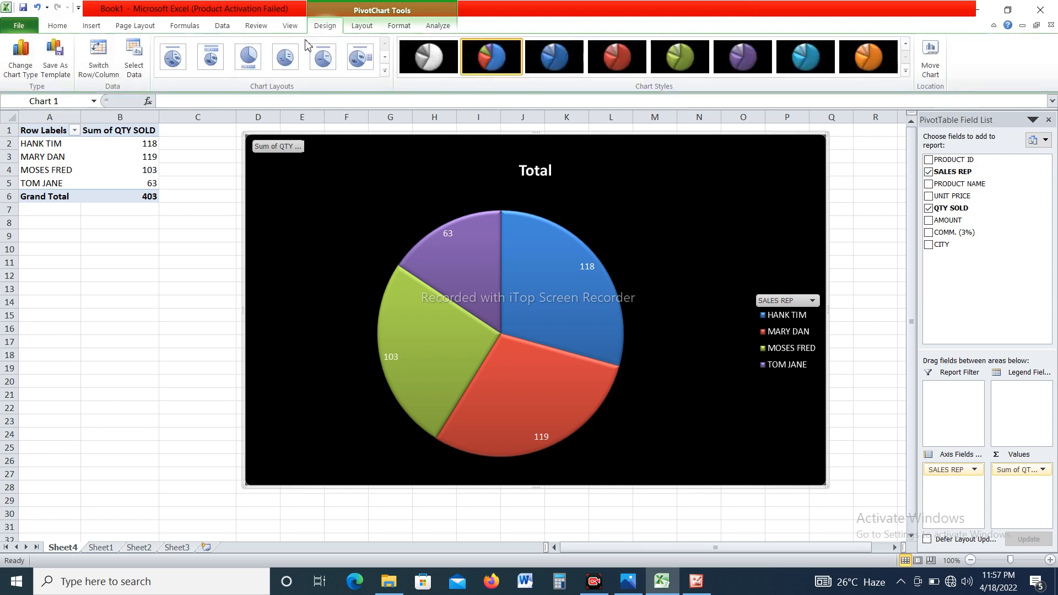
pyautogui.click(22, 60)
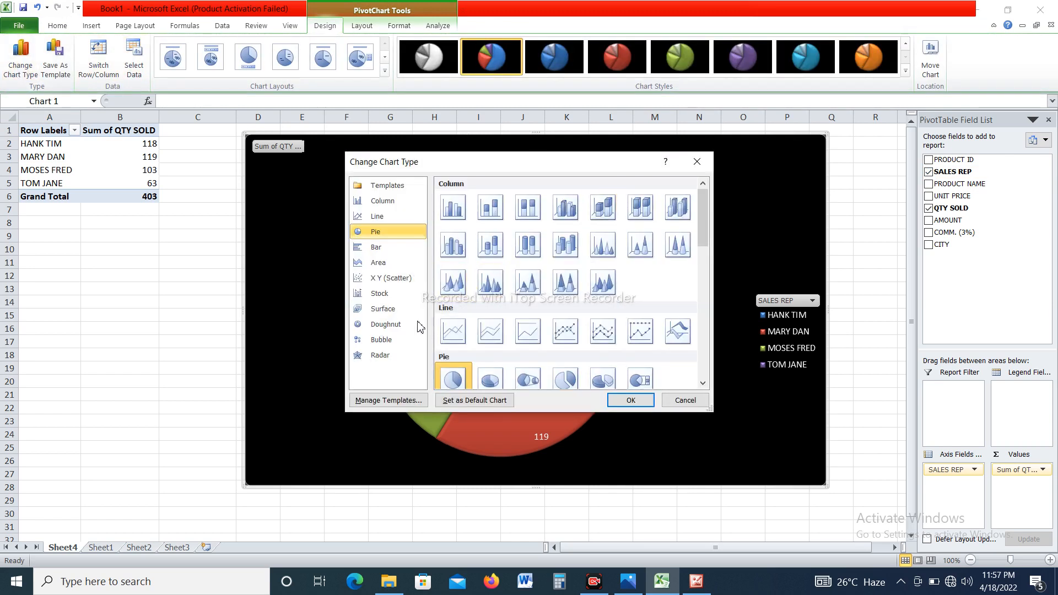
pyautogui.click(380, 249)
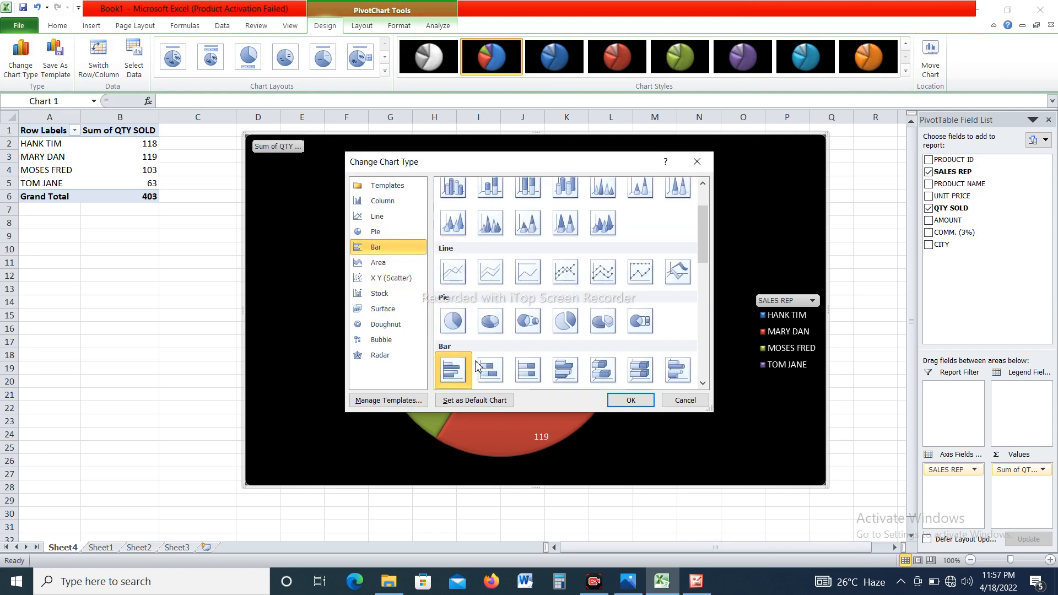
pyautogui.doubleClick(457, 376)
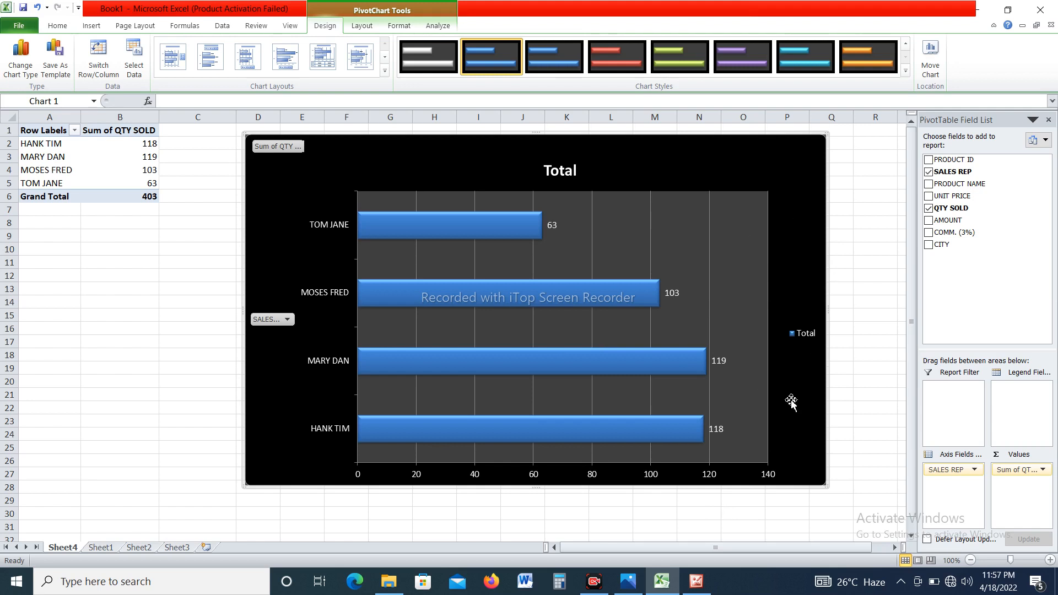
# Try the red, green and white chart styles on the bar chart, ending with the orange style.
pyautogui.click(622, 67)
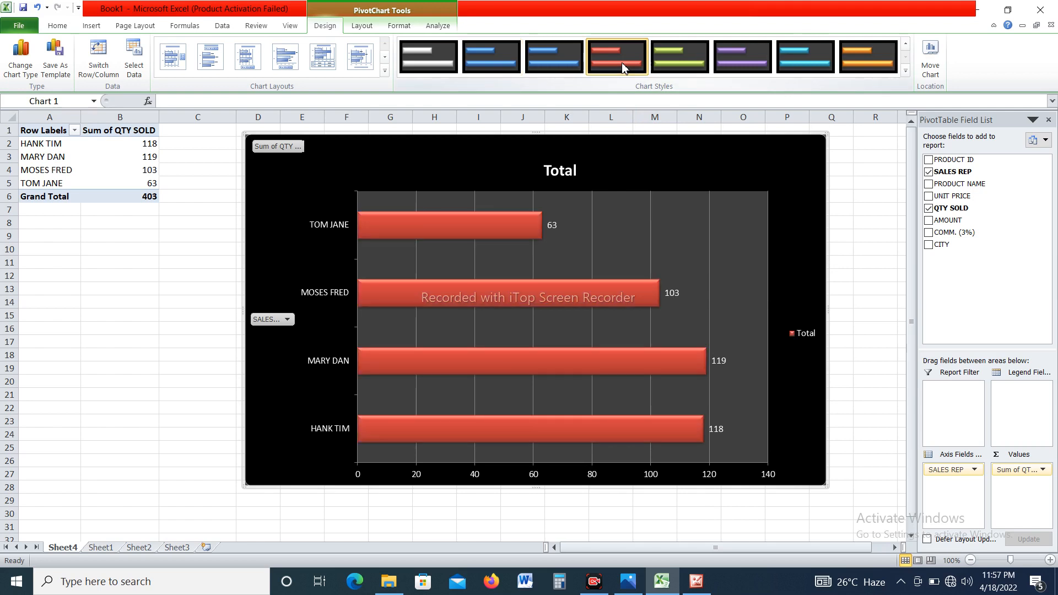
pyautogui.click(674, 65)
pyautogui.click(434, 66)
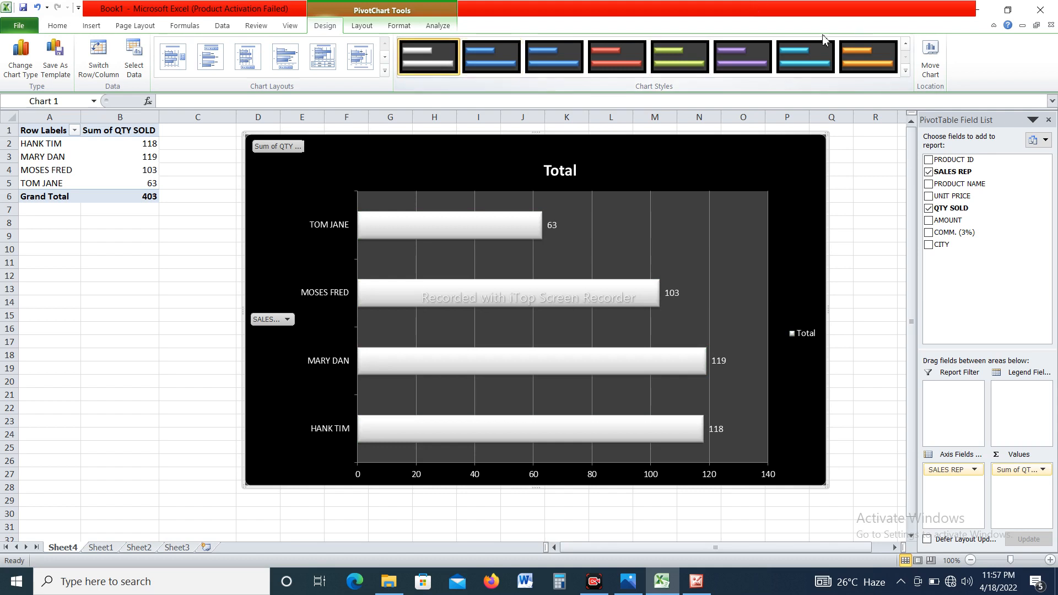
pyautogui.click(854, 52)
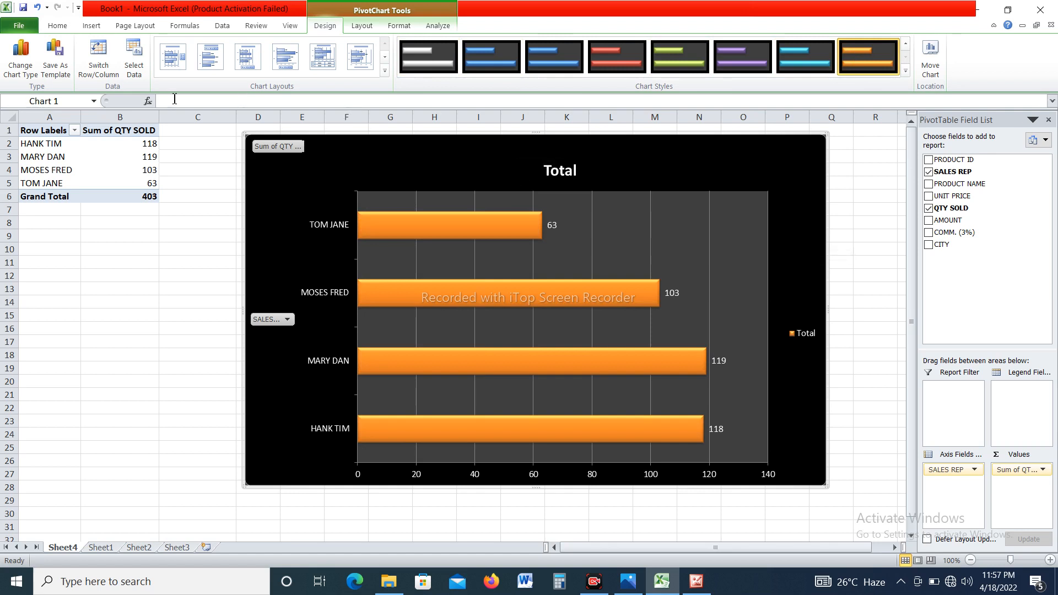
# Change the sales rep chart to a basic doughnut and apply the multicoloured chart style.
pyautogui.click(20, 55)
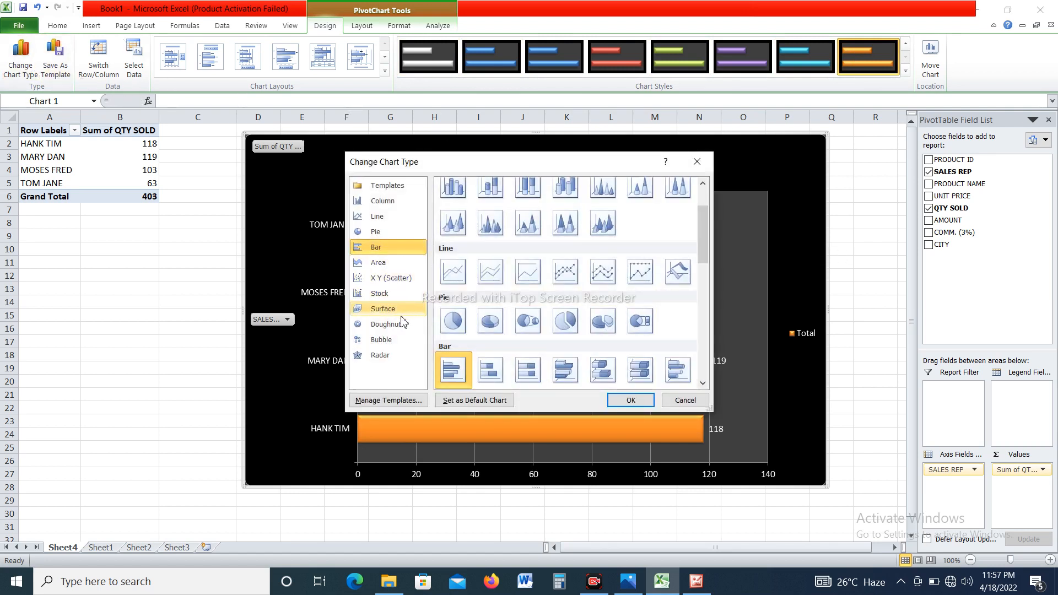
pyautogui.click(398, 326)
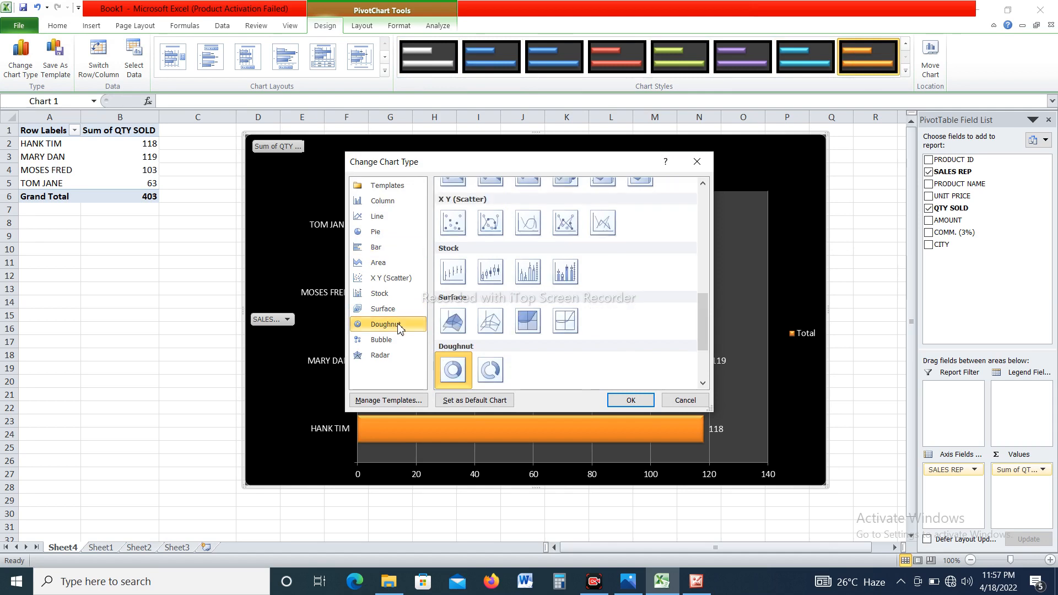
pyautogui.doubleClick(461, 371)
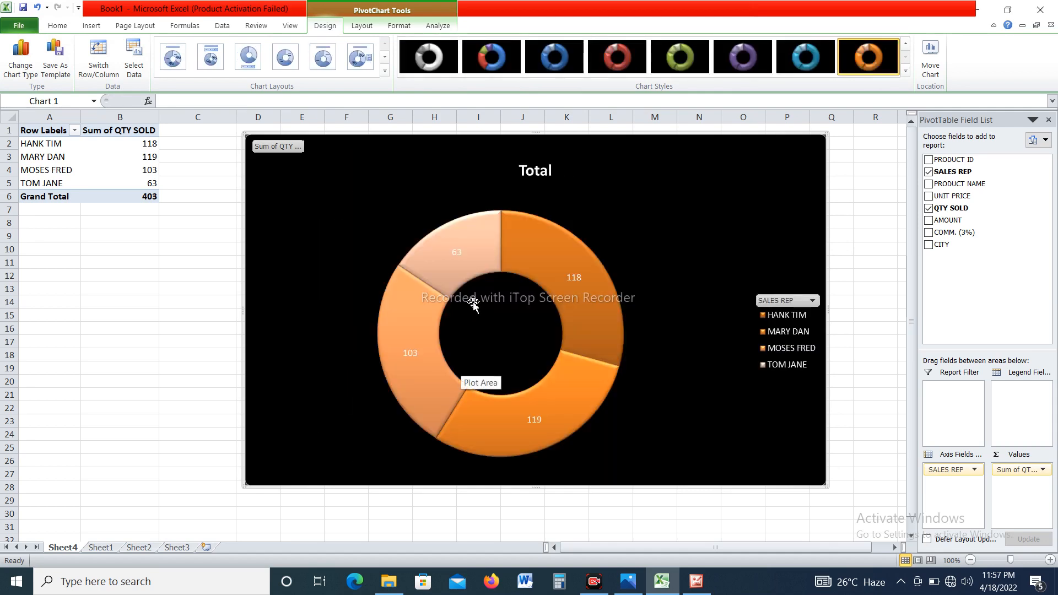
pyautogui.click(491, 54)
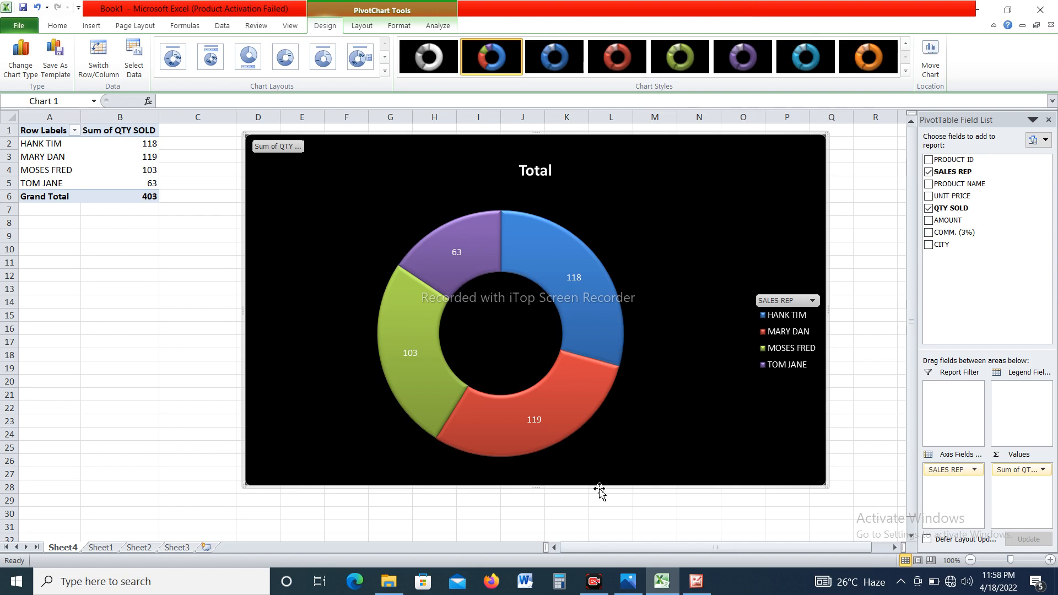
# Minimise the open windows and open the CAP CLASS 22 flyer from the desktop in Photos.
pyautogui.click(980, 13)
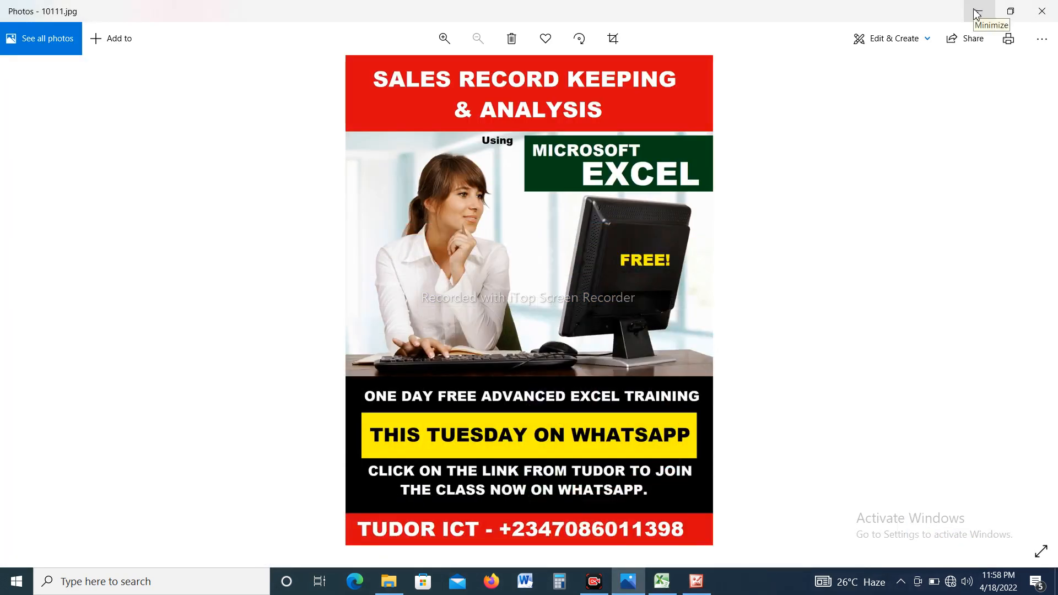
pyautogui.click(977, 12)
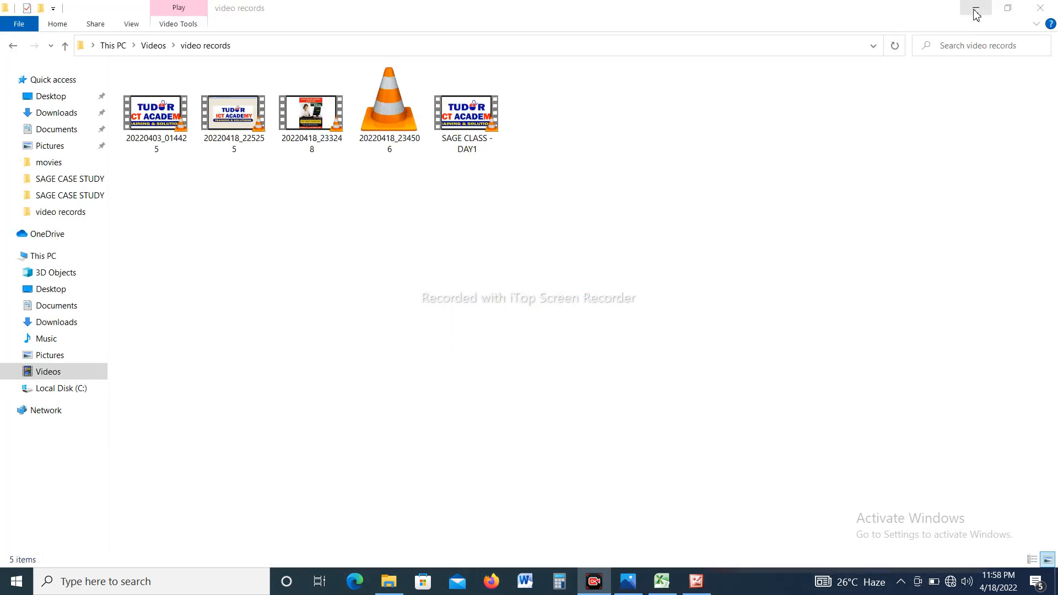
pyautogui.click(975, 13)
pyautogui.click(975, 13)
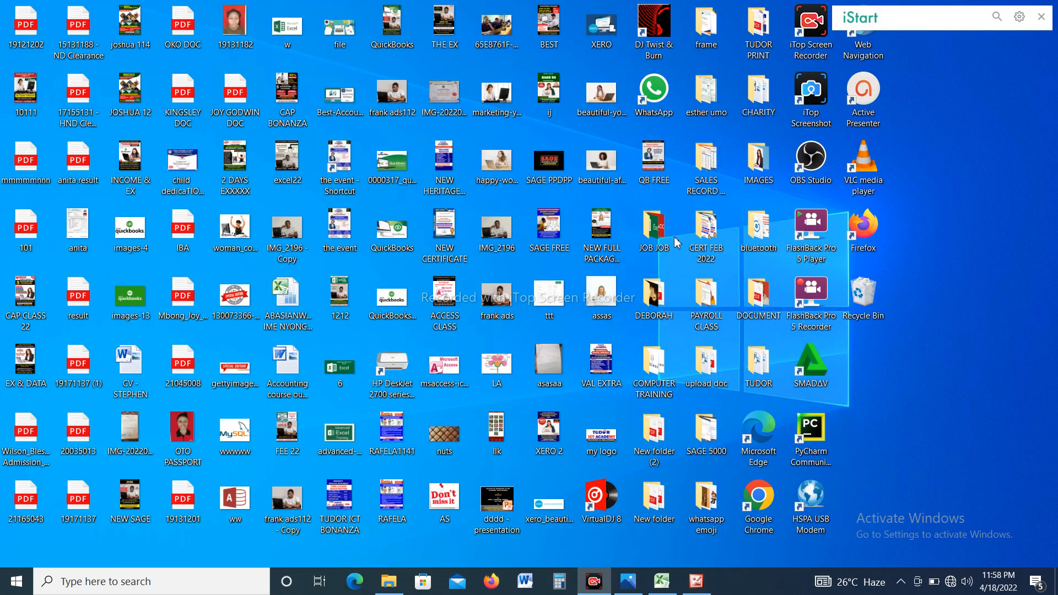
pyautogui.doubleClick(31, 300)
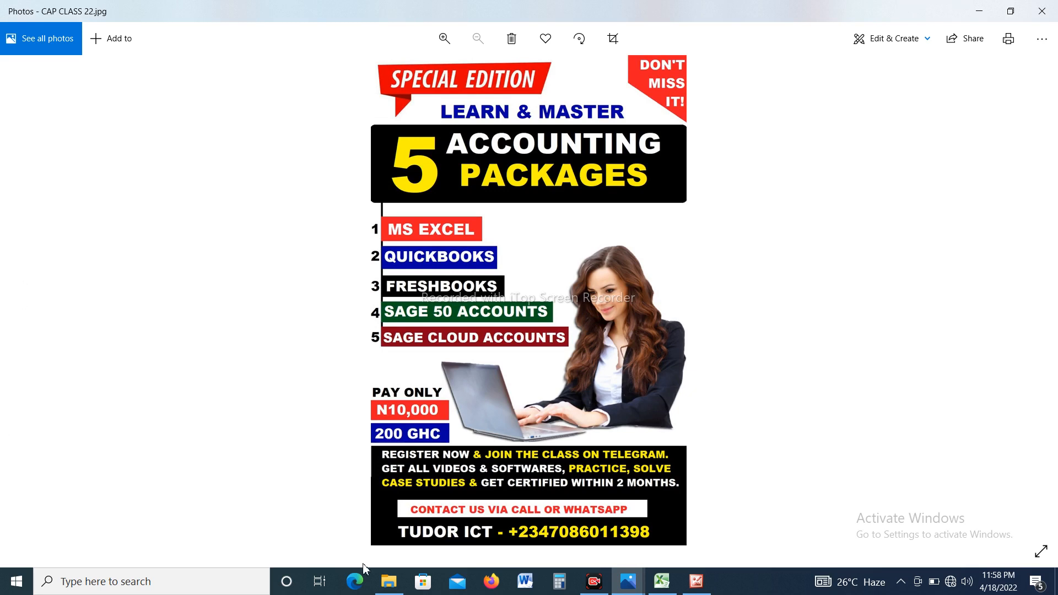
# Switch to File Explorer and view the EXCEL FULL PACK folder in Videos > FULL PACKS, including its 10 FUNCTIONS IN EXCEL subfolder.
pyautogui.click(388, 581)
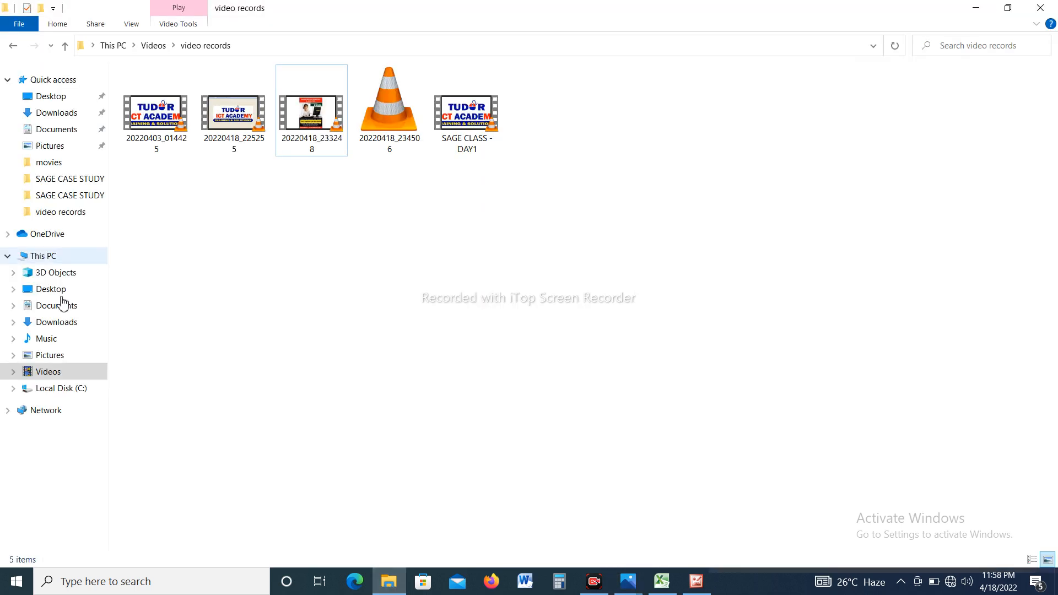
pyautogui.click(54, 372)
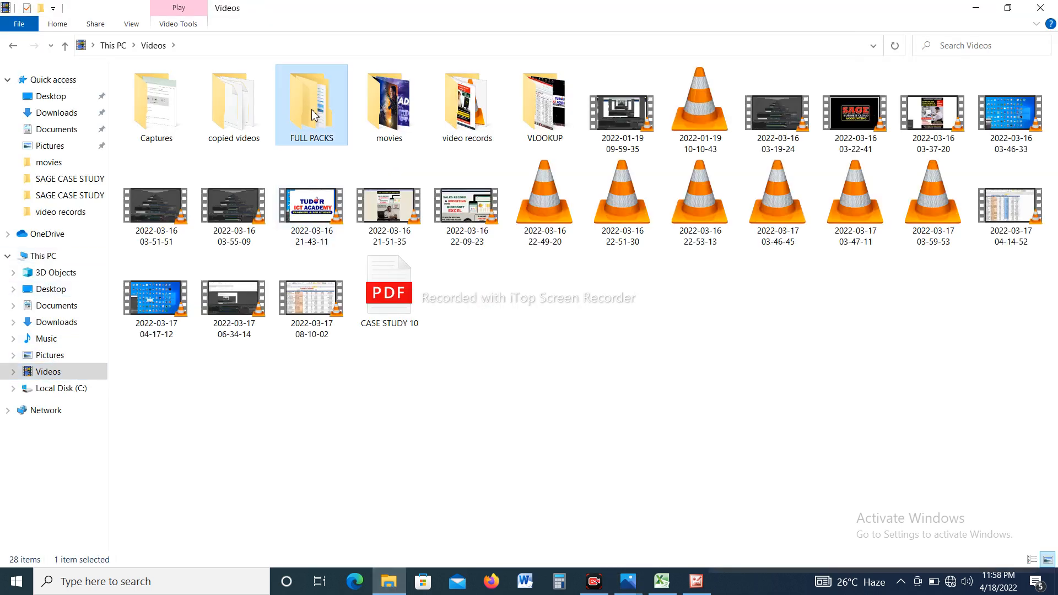
pyautogui.doubleClick(312, 115)
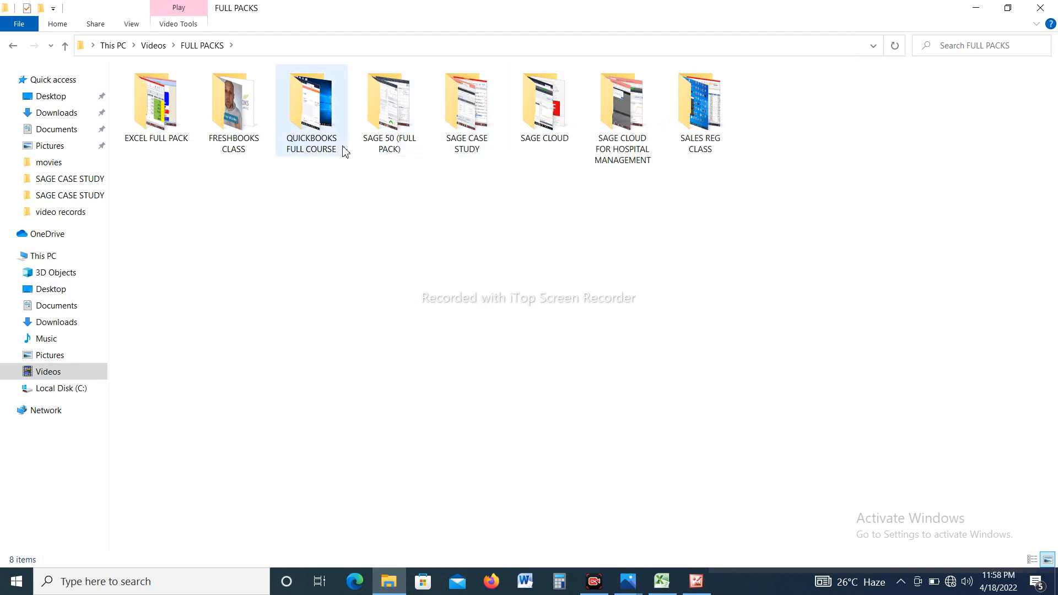
pyautogui.click(166, 127)
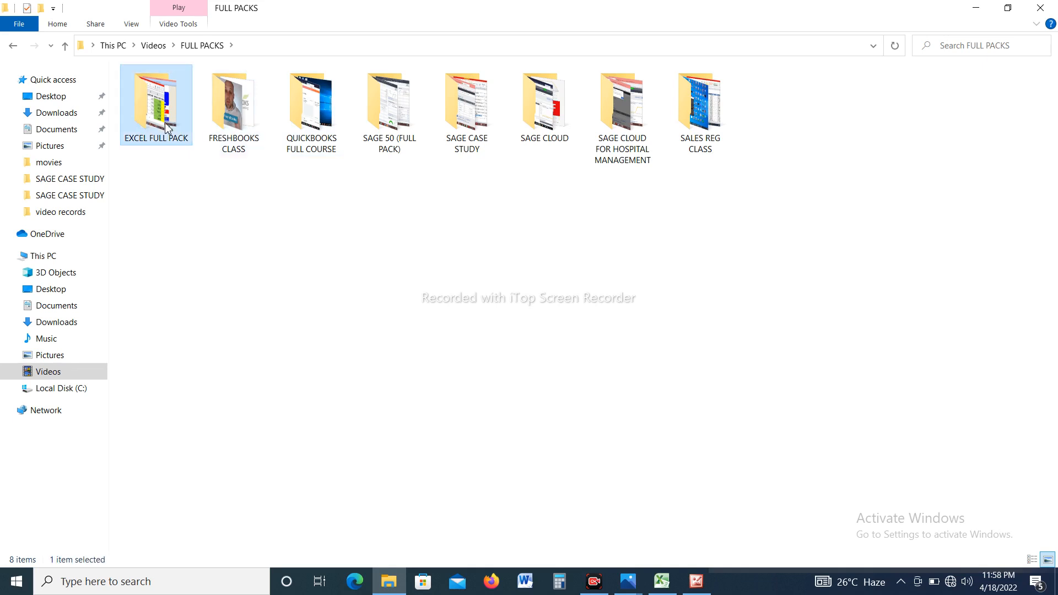
pyautogui.doubleClick(167, 127)
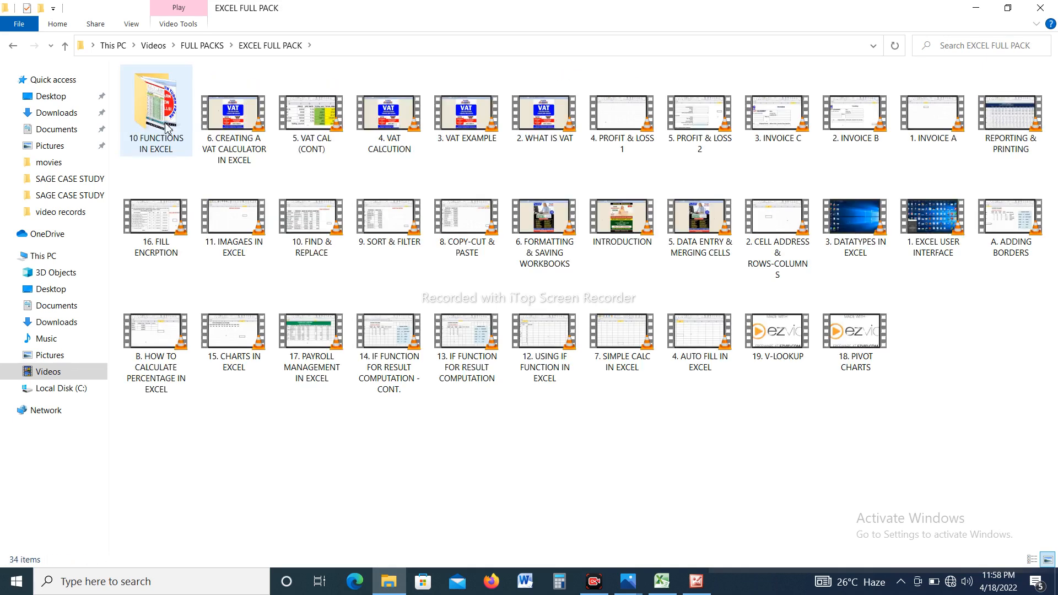
pyautogui.click(167, 128)
pyautogui.doubleClick(167, 128)
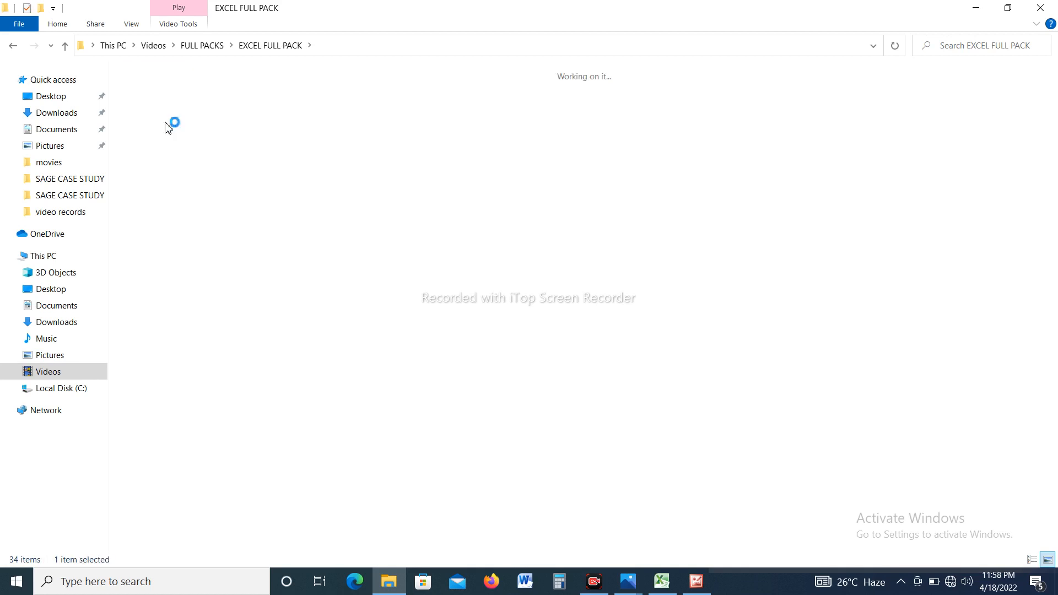
pyautogui.click(13, 46)
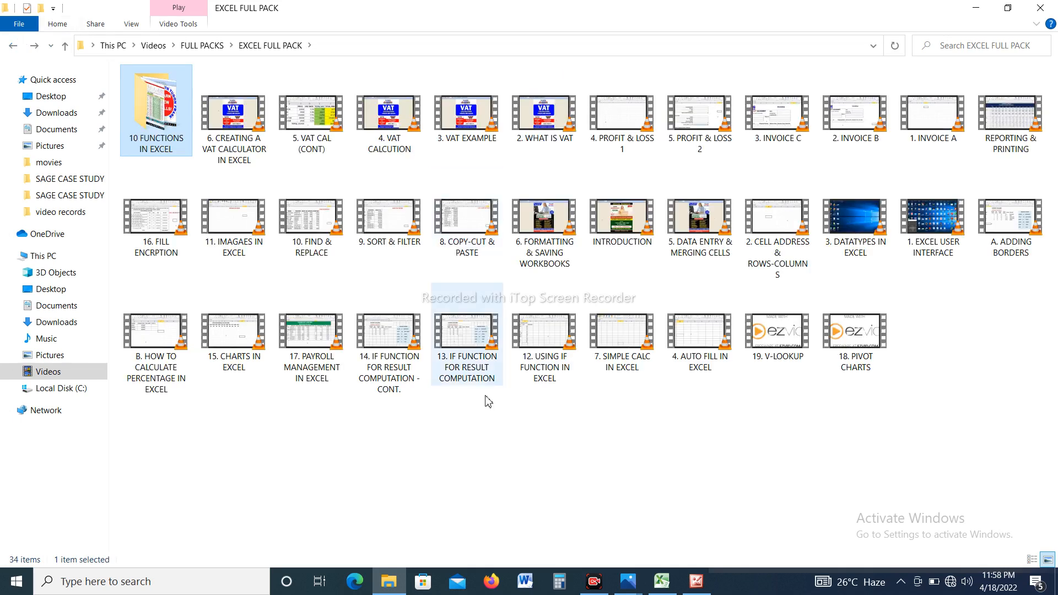
# View the contents of the FRESHBOOKS CLASS and QUICKBOOKS FULL COURSE folders and return to FULL PACKS.
pyautogui.click(210, 47)
pyautogui.click(235, 135)
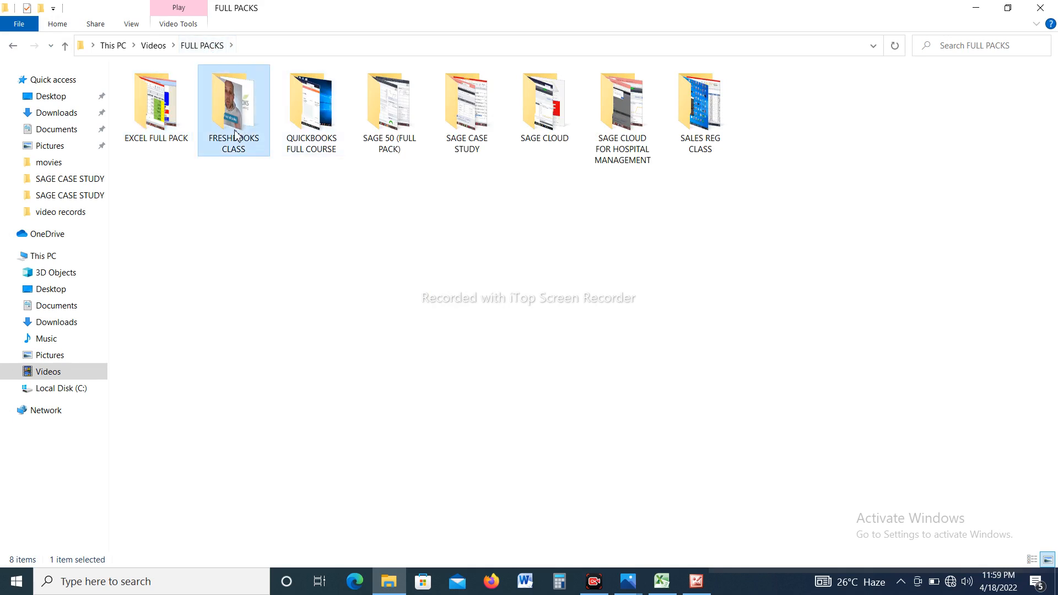
pyautogui.doubleClick(235, 135)
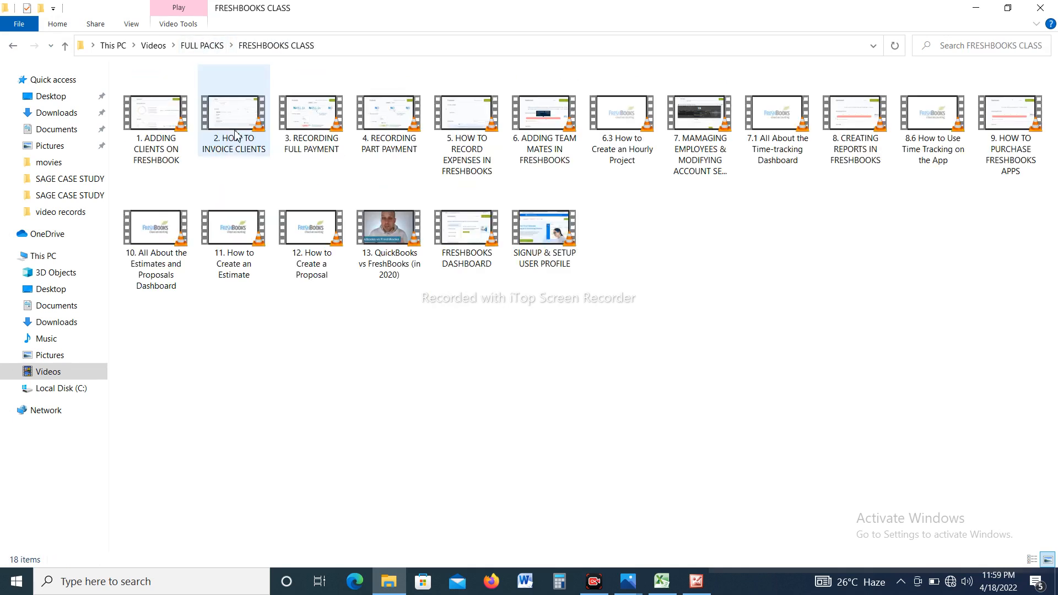
pyautogui.click(202, 48)
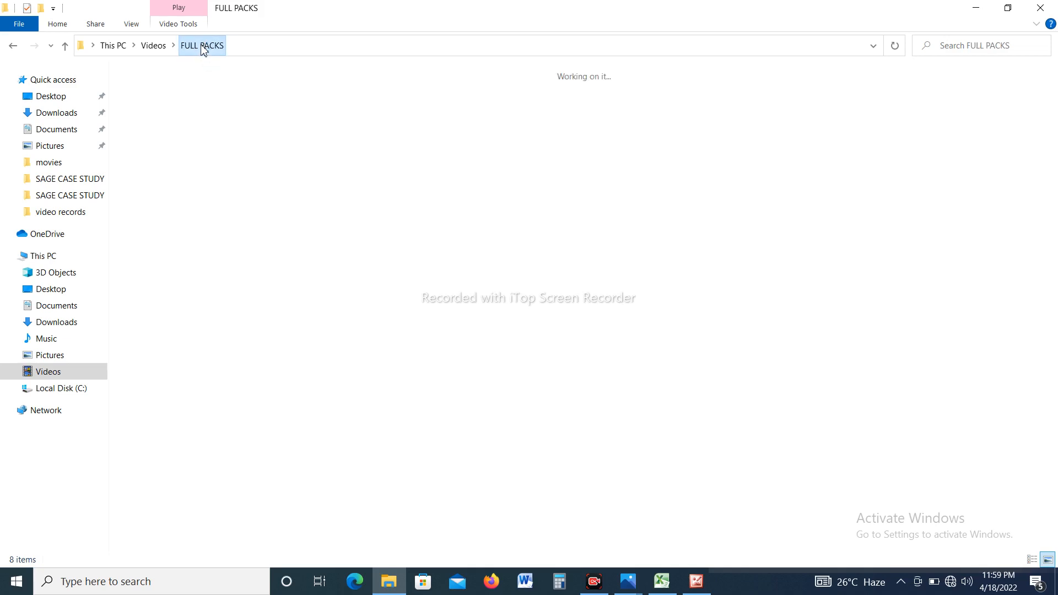
pyautogui.doubleClick(306, 115)
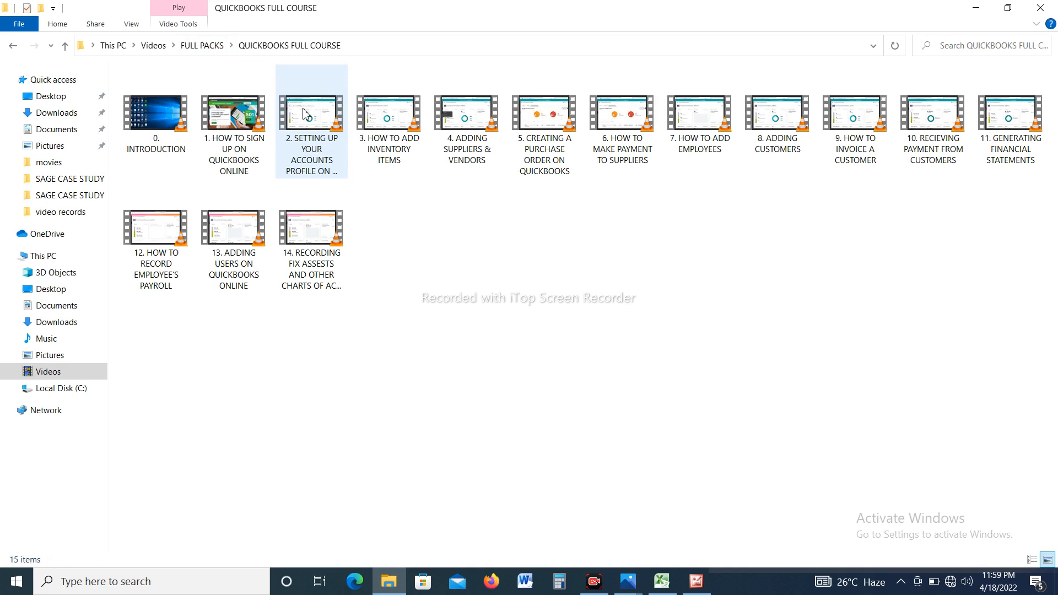
pyautogui.click(219, 46)
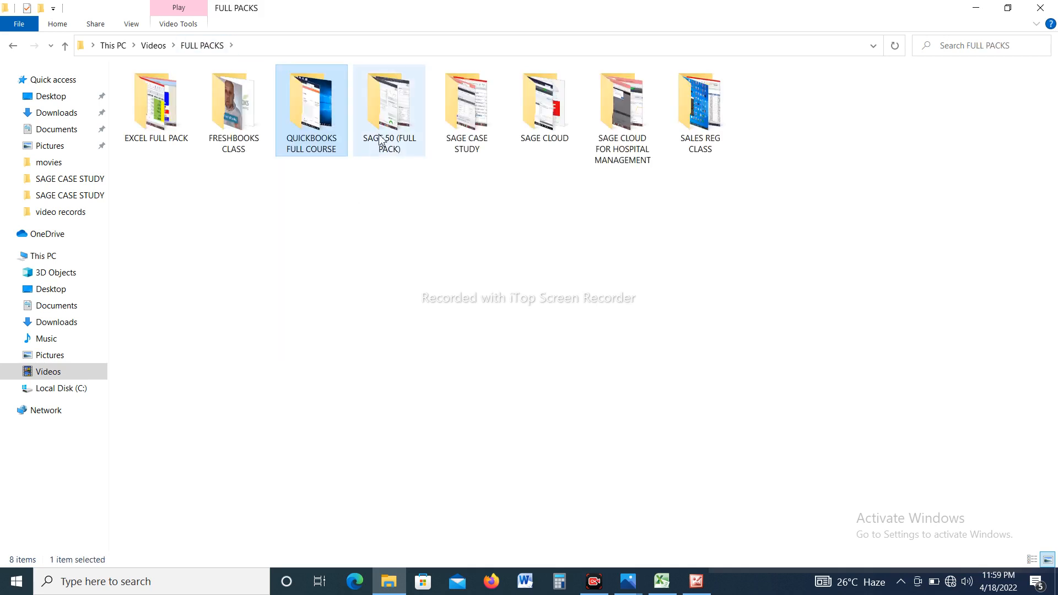
# View the contents of the SAGE 50 (FULL PACK) and SAGE CASE STUDY folders and return to FULL PACKS.
pyautogui.doubleClick(379, 140)
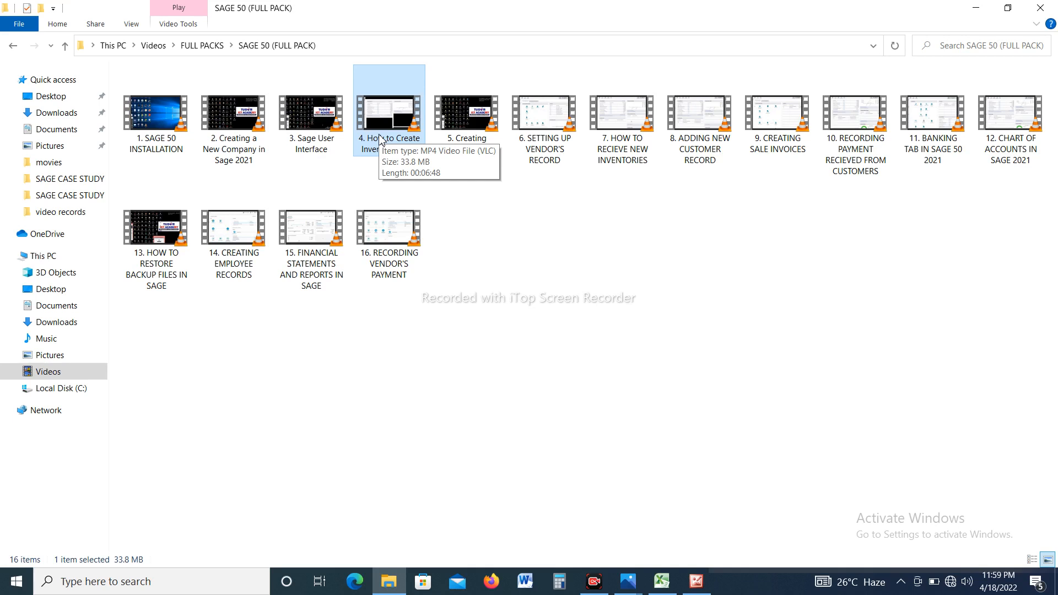
pyautogui.click(201, 46)
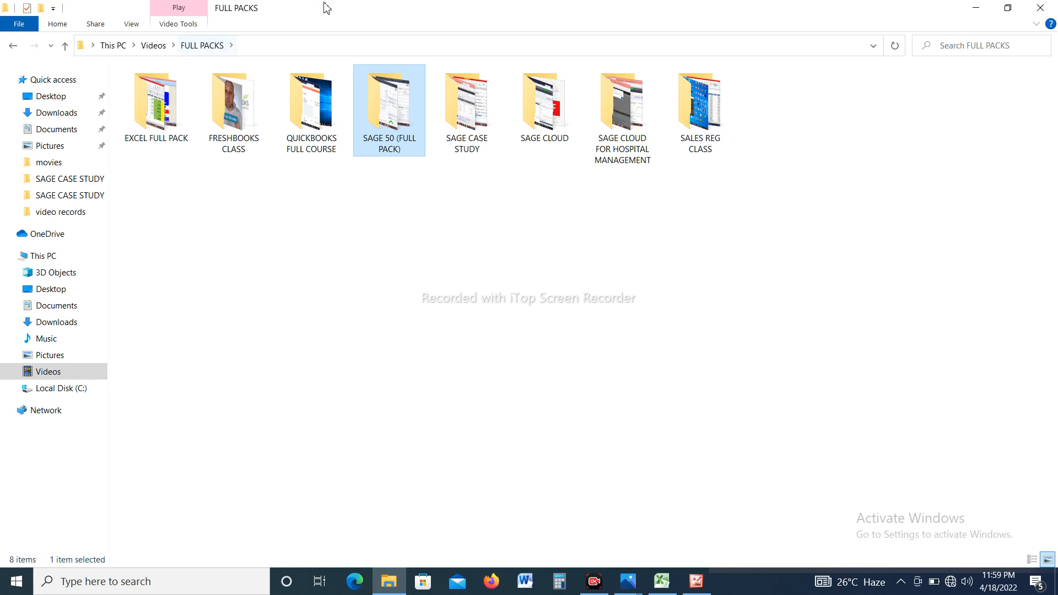
pyautogui.doubleClick(386, 103)
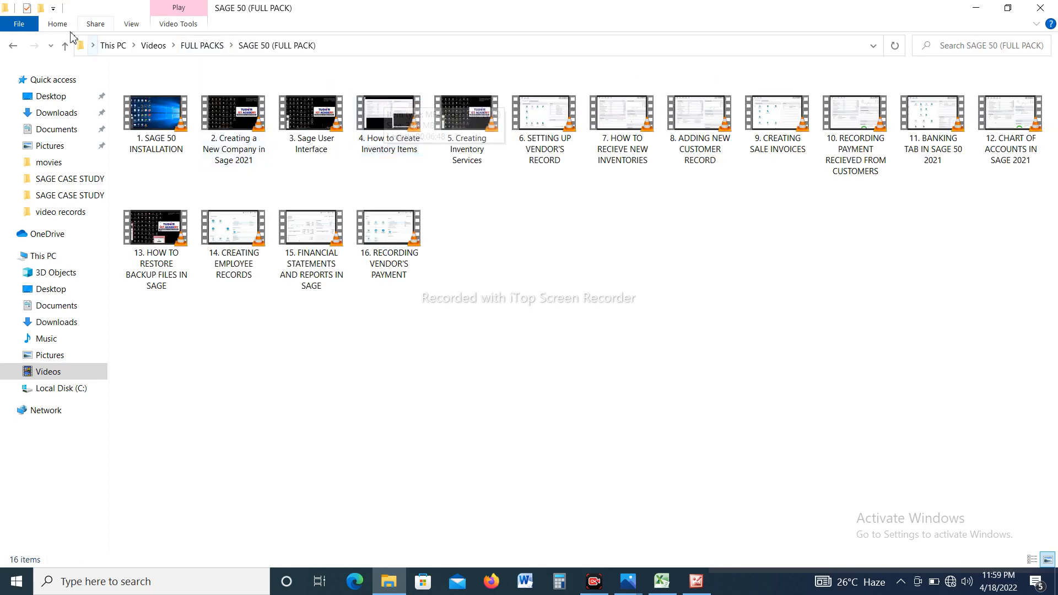
pyautogui.click(16, 48)
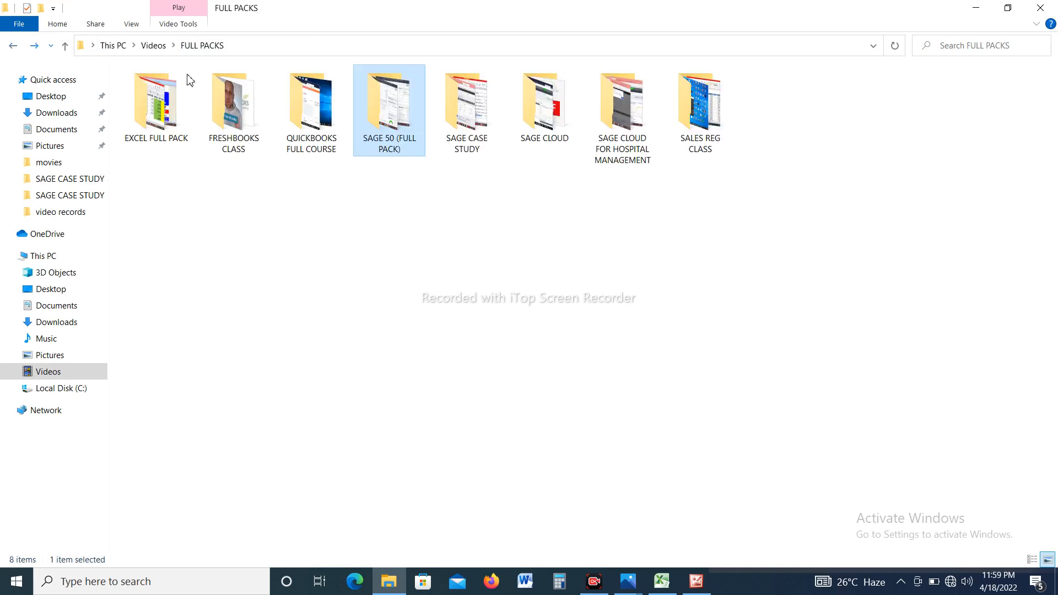
pyautogui.doubleClick(478, 121)
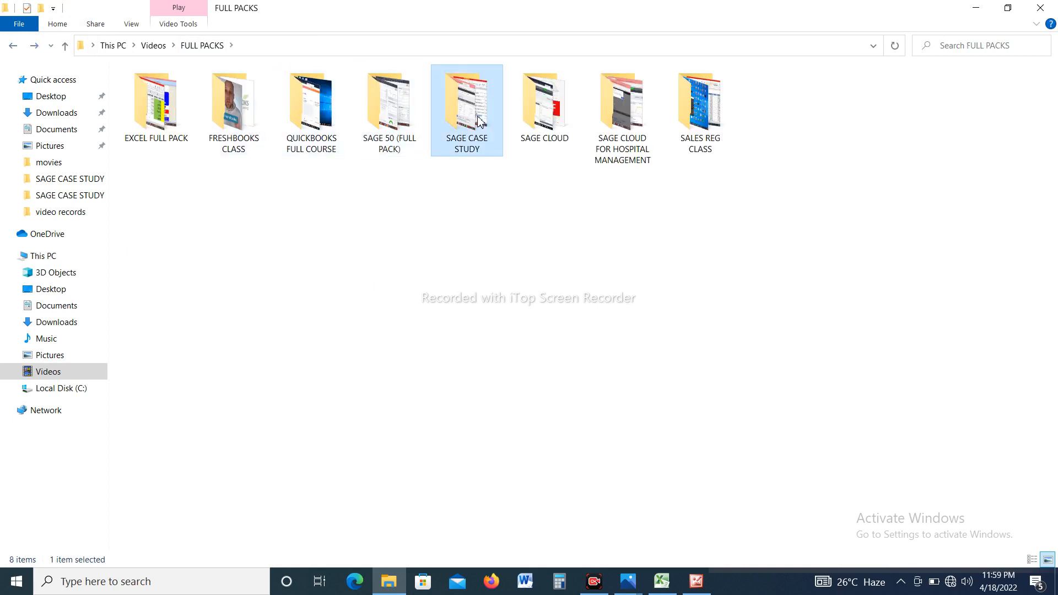
pyautogui.click(8, 51)
pyautogui.doubleClick(495, 125)
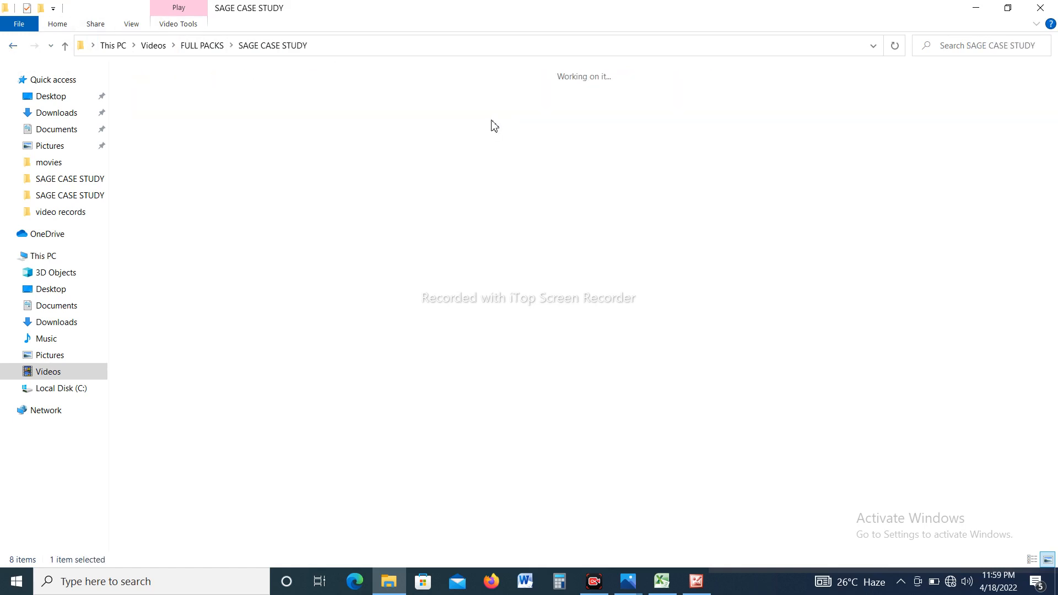
pyautogui.click(12, 46)
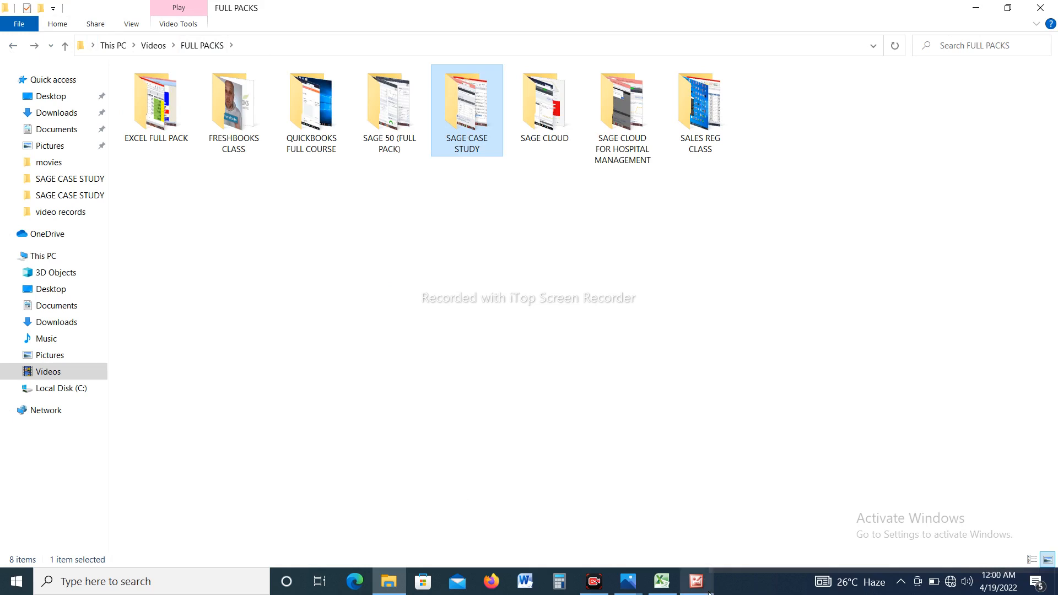
# Switch back to the CAP CLASS 22 flyer in Photos.
pyautogui.moveTo(631, 584)
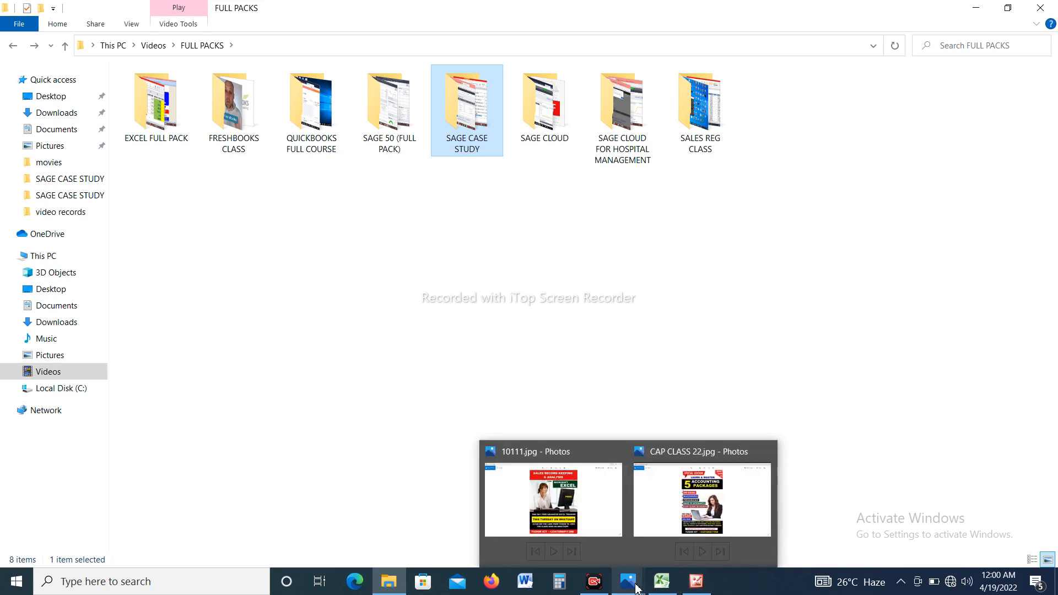
pyautogui.click(703, 505)
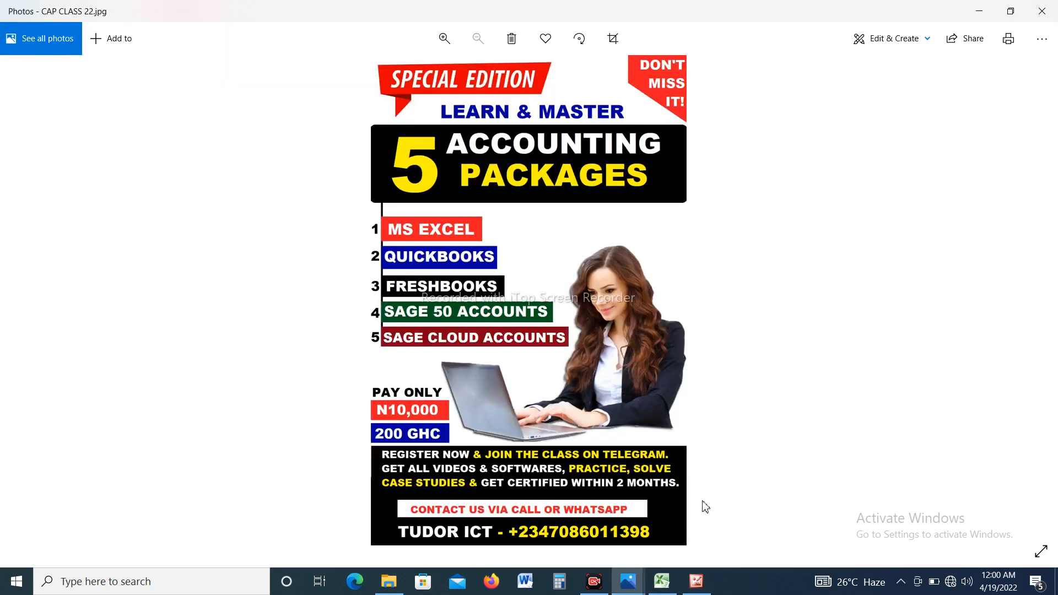